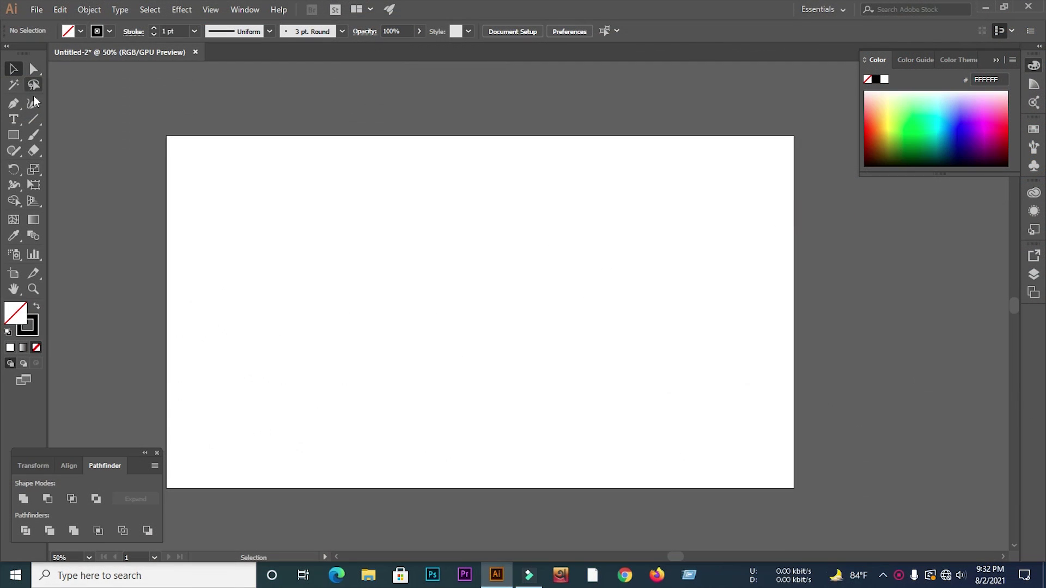
# Draw one long vertical line and repeat it rightward with Ctrl+D into about 14 evenly spaced lines.
pyautogui.click(34, 118)
pyautogui.moveTo(329, 205); pyautogui.dragTo(329, 463)
pyautogui.click(15, 71)
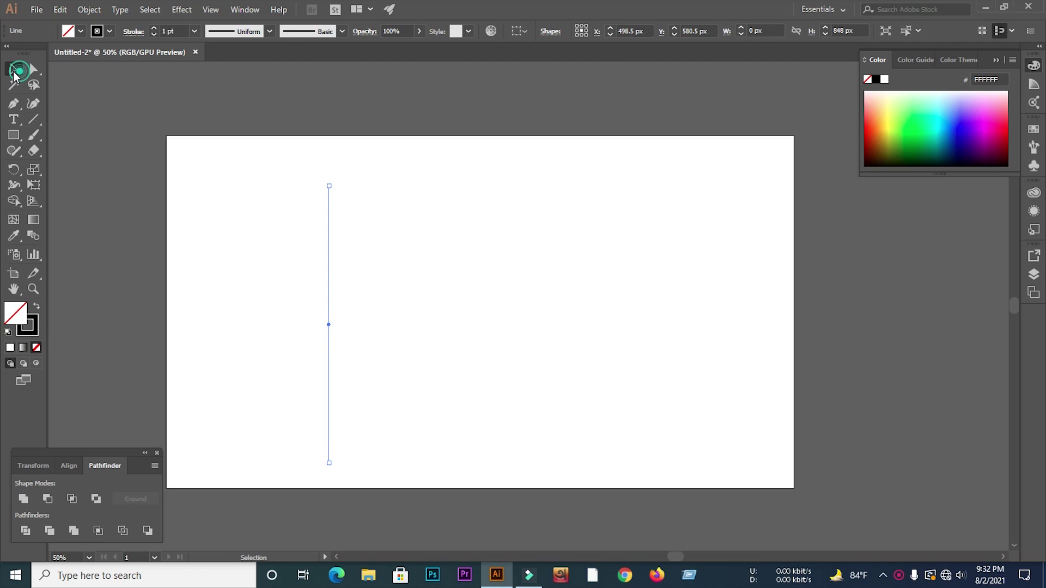
pyautogui.moveTo(328, 281); pyautogui.dragTo(342, 283)
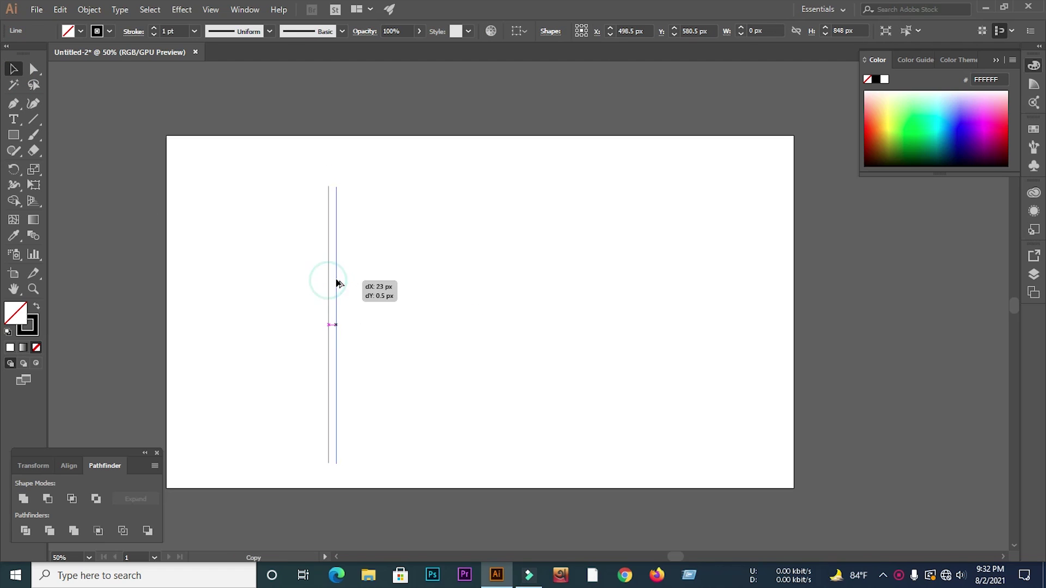
pyautogui.press('a')
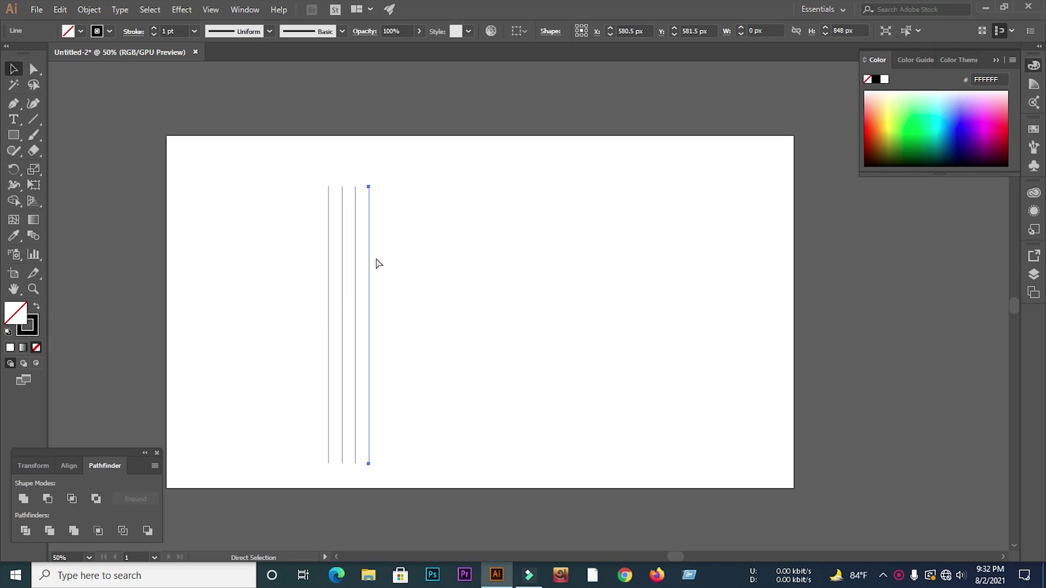
pyautogui.hotkey('ctrl', 'd')
pyautogui.hotkey('ctrl', 'd')
pyautogui.hotkey('ctrl', 'd')
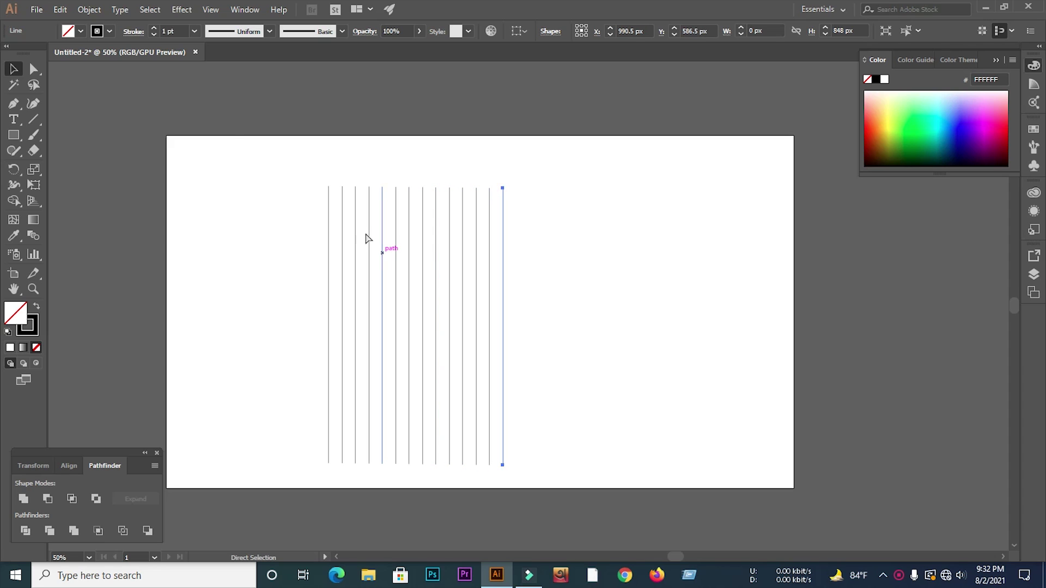
pyautogui.click(15, 70)
pyautogui.click(216, 222)
# Squeeze the set of vertical lines narrower and group them.
pyautogui.moveTo(236, 170); pyautogui.dragTo(584, 426)
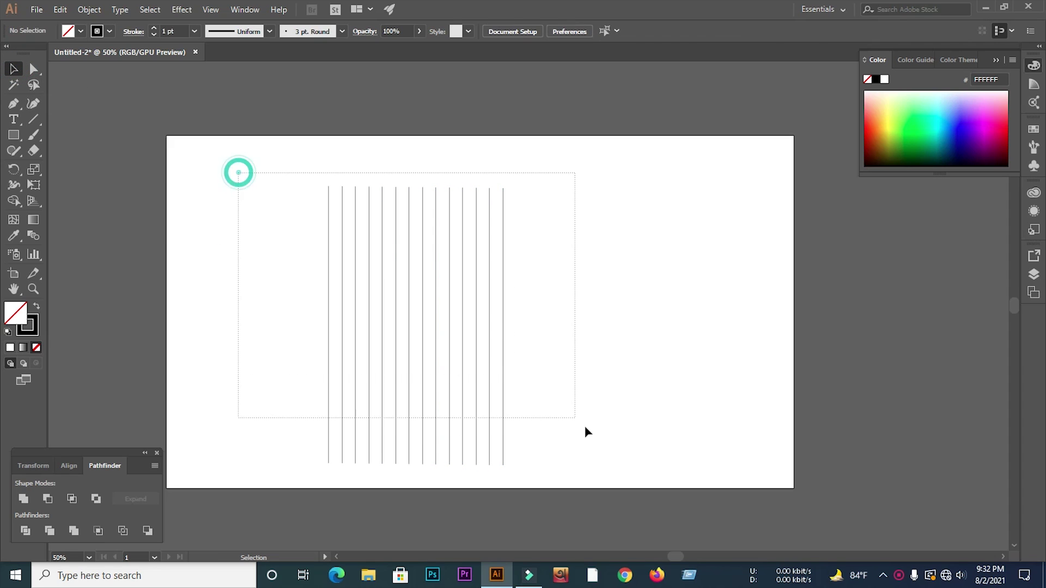
pyautogui.moveTo(502, 325); pyautogui.dragTo(483, 325)
pyautogui.rightClick(469, 312)
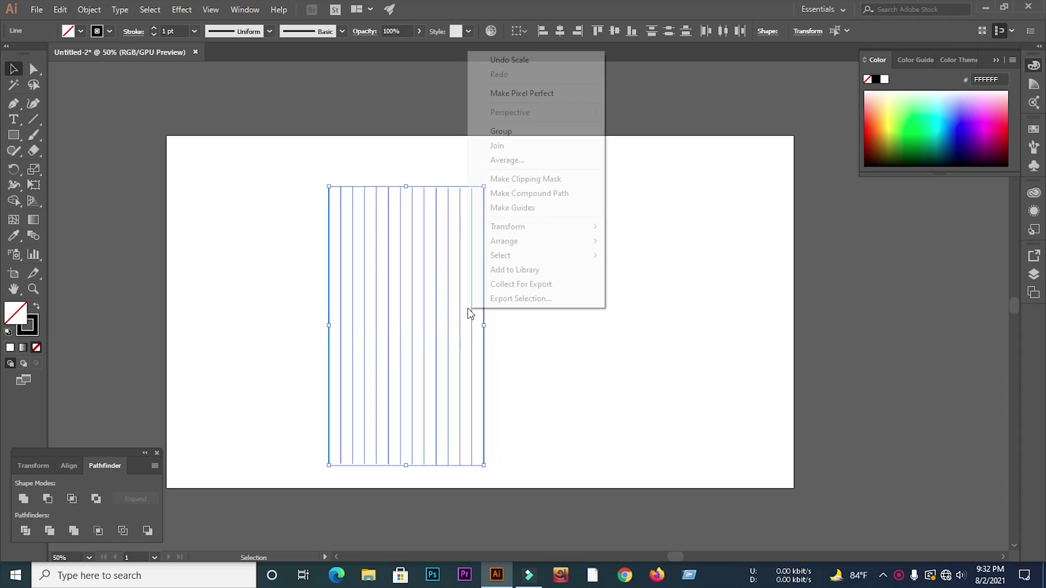
pyautogui.click(501, 132)
pyautogui.click(565, 254)
pyautogui.click(484, 244)
# Make a copy of the line group rotated 60°.
pyautogui.rightClick(484, 242)
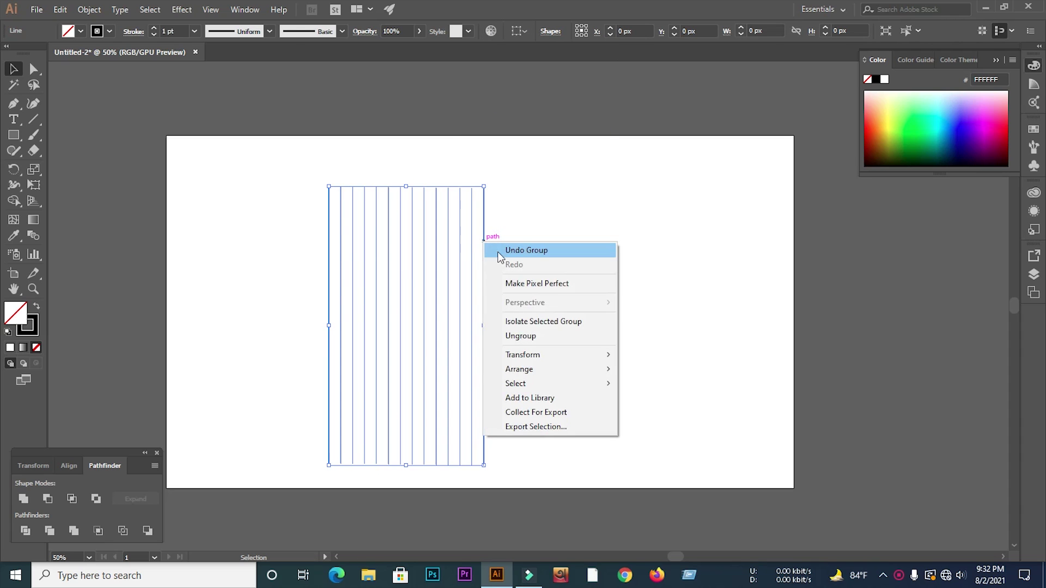
pyautogui.click(521, 358)
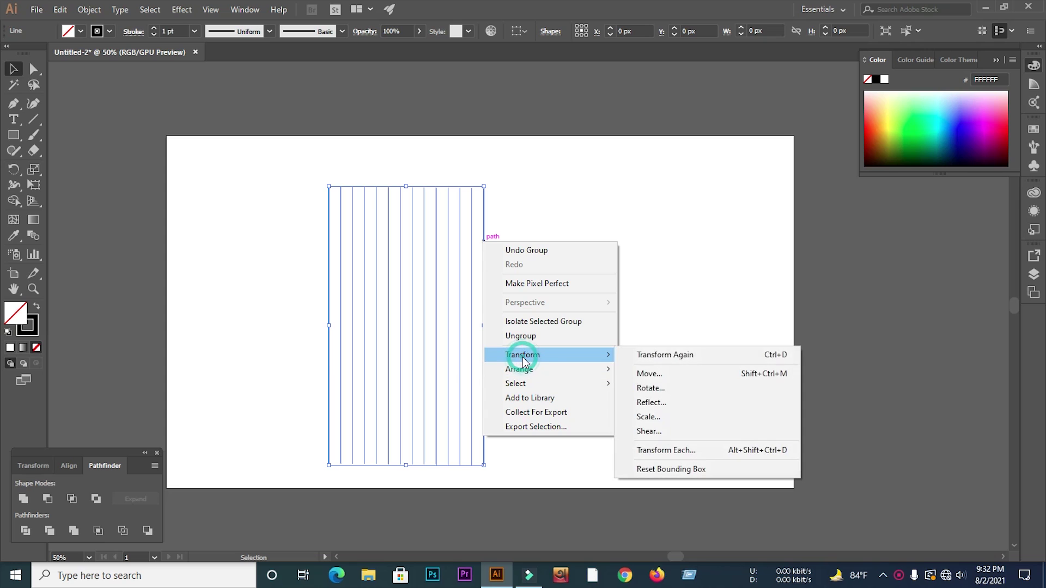
pyautogui.click(684, 388)
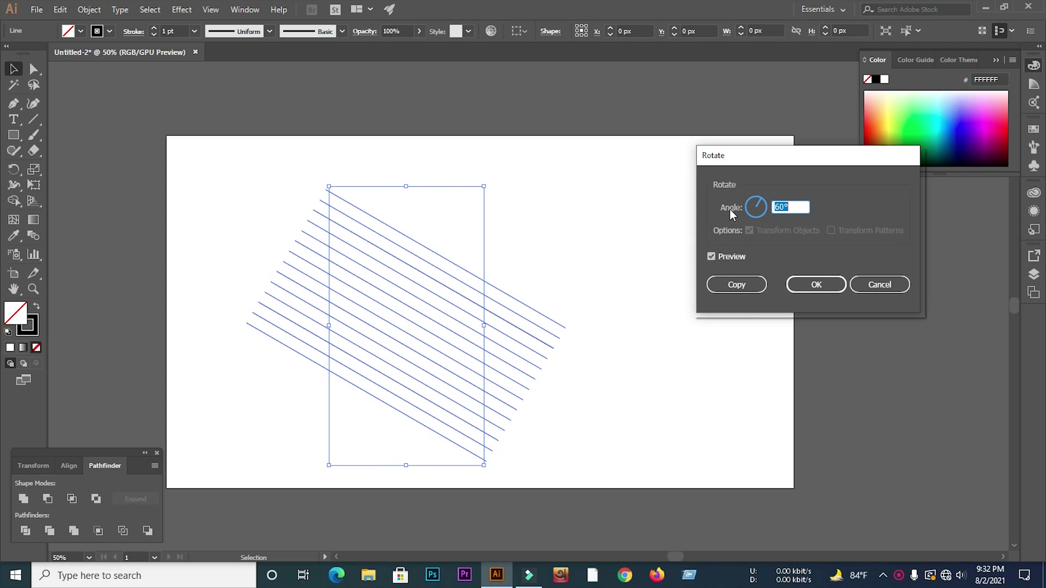
pyautogui.click(737, 285)
# Make a vertically reflected copy of the rotated lines to complete the hexagonal lattice.
pyautogui.click(579, 253)
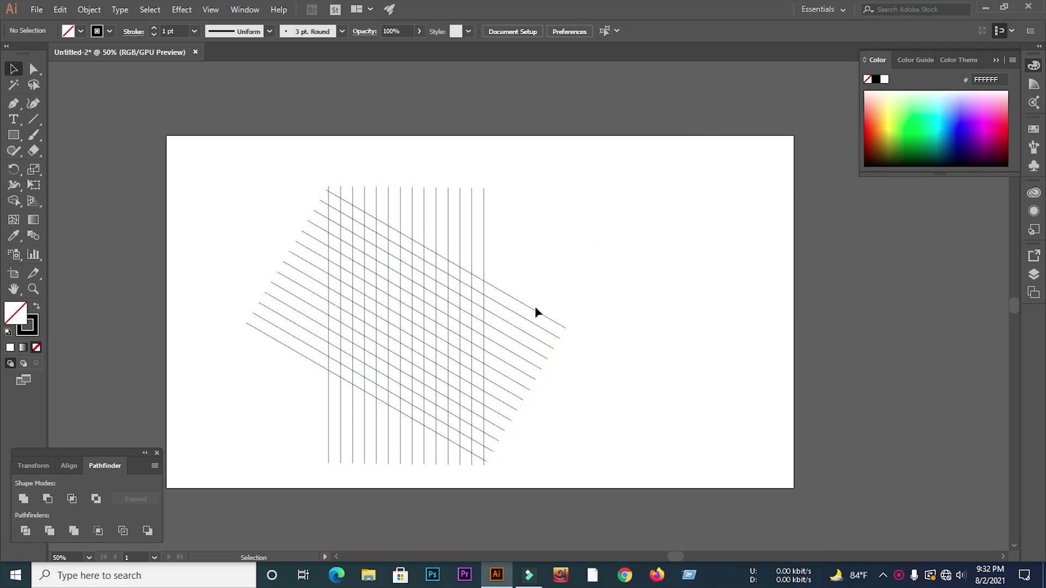
pyautogui.rightClick(537, 313)
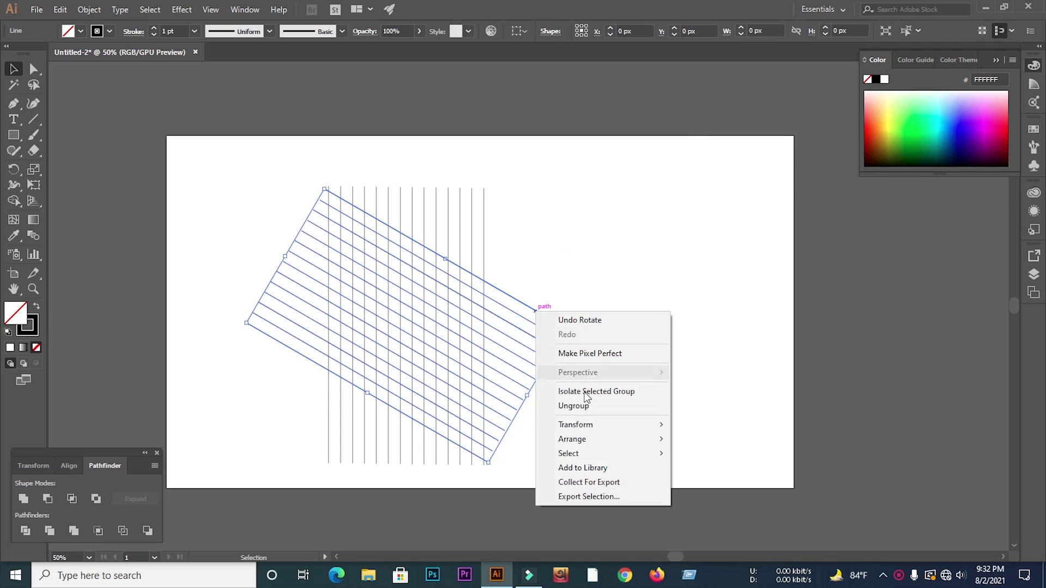
pyautogui.moveTo(575, 424)
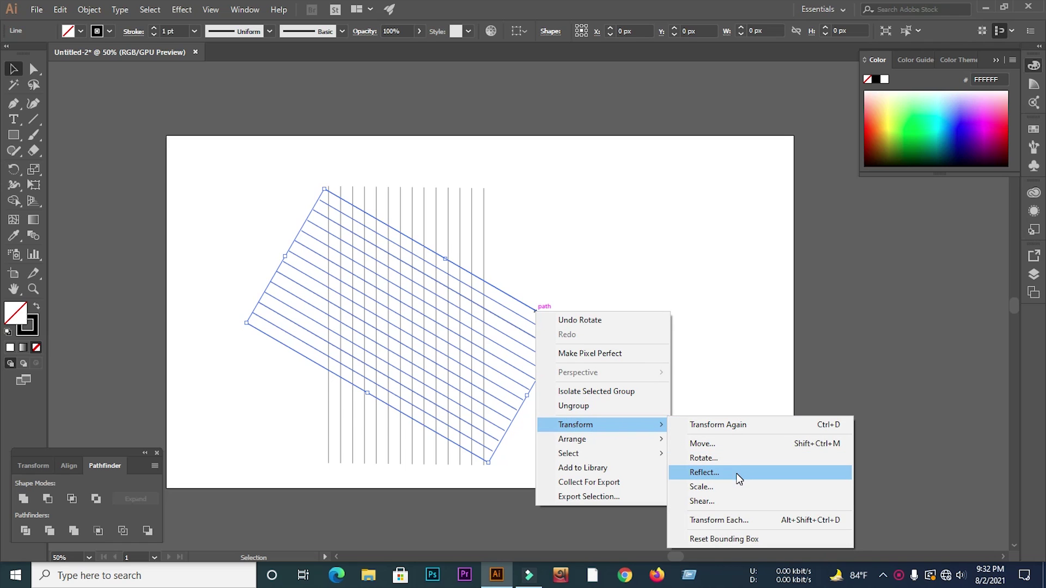
pyautogui.click(738, 478)
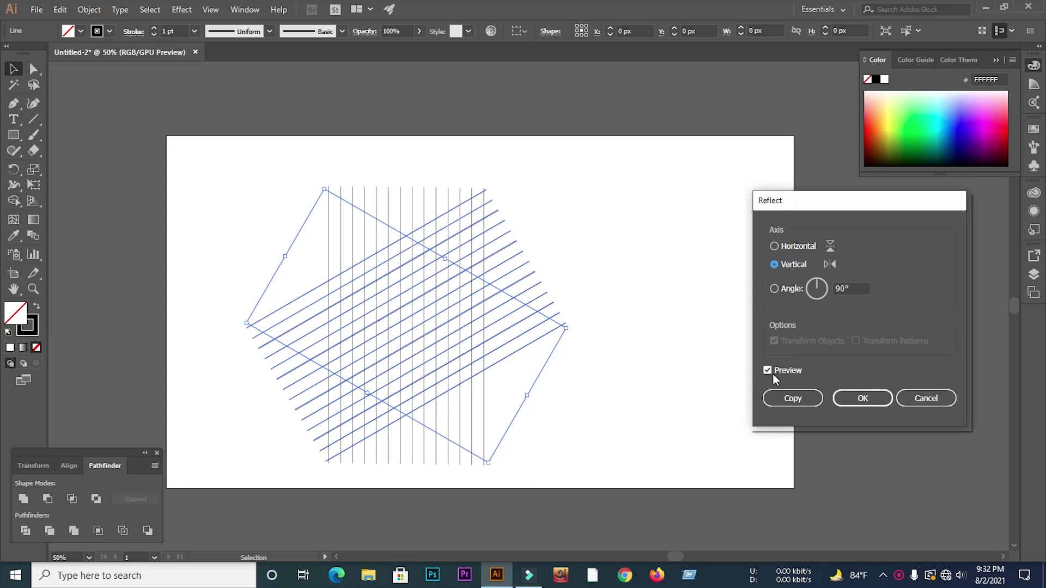
pyautogui.click(786, 398)
pyautogui.click(664, 313)
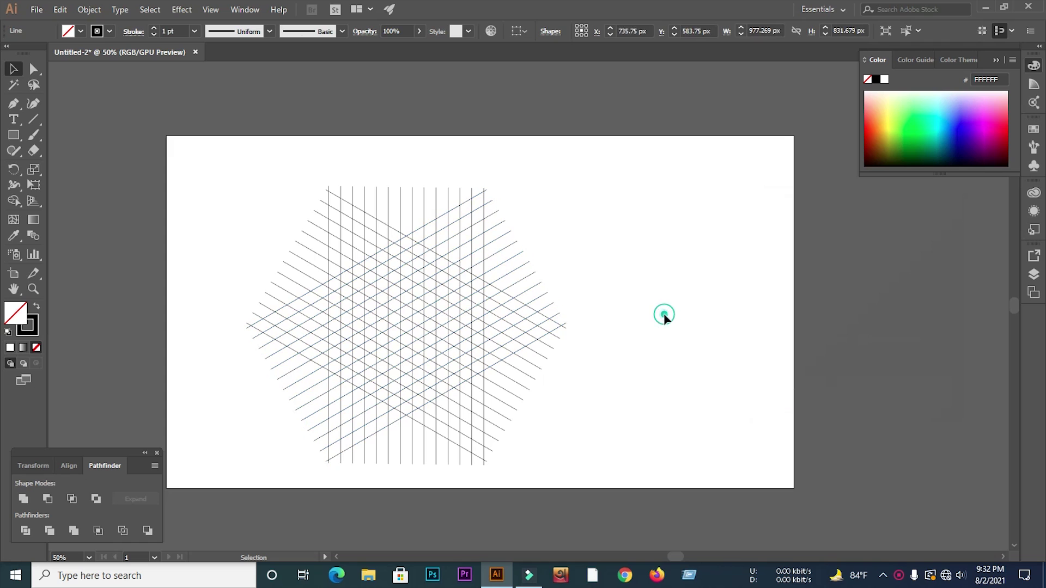
# Select all three line sets and give them a black fill with no stroke.
pyautogui.moveTo(184, 225); pyautogui.dragTo(619, 412)
pyautogui.keyDown('alt'); pyautogui.scroll(2, 219, 407); pyautogui.keyUp('alt')
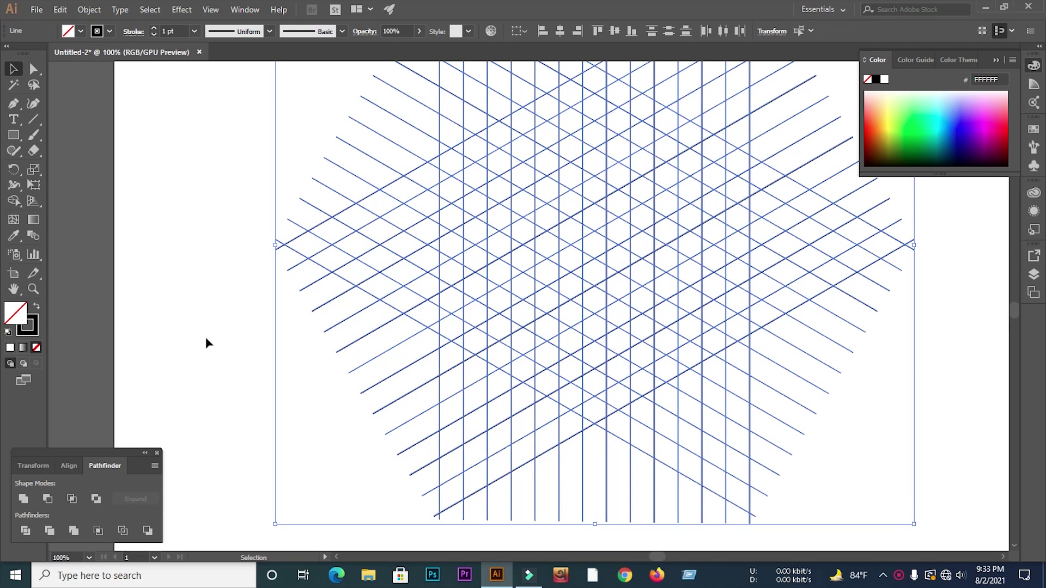
pyautogui.keyDown('alt'); pyautogui.scroll(-1, 202, 336); pyautogui.keyUp('alt')
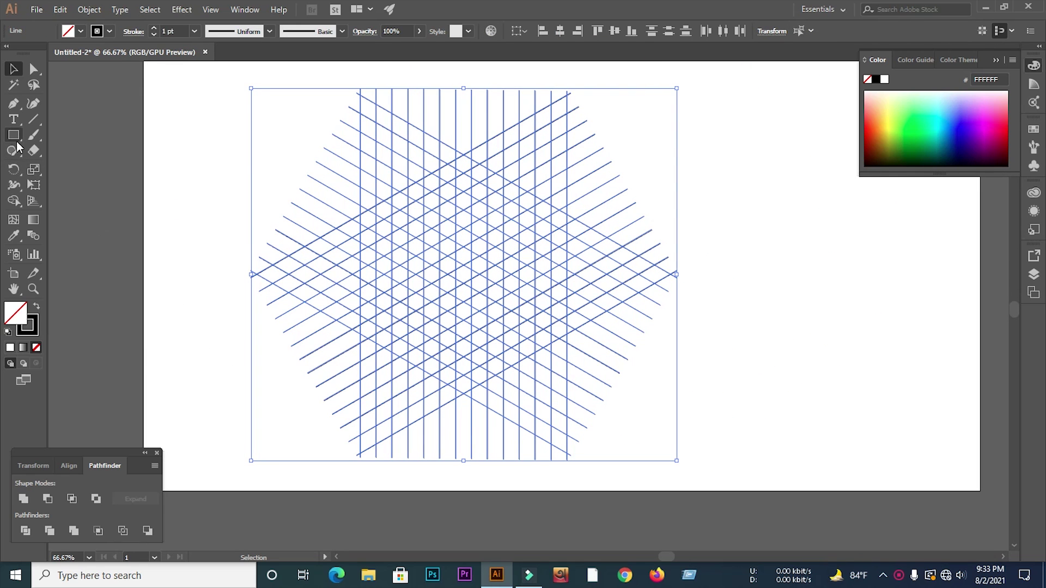
pyautogui.click(35, 308)
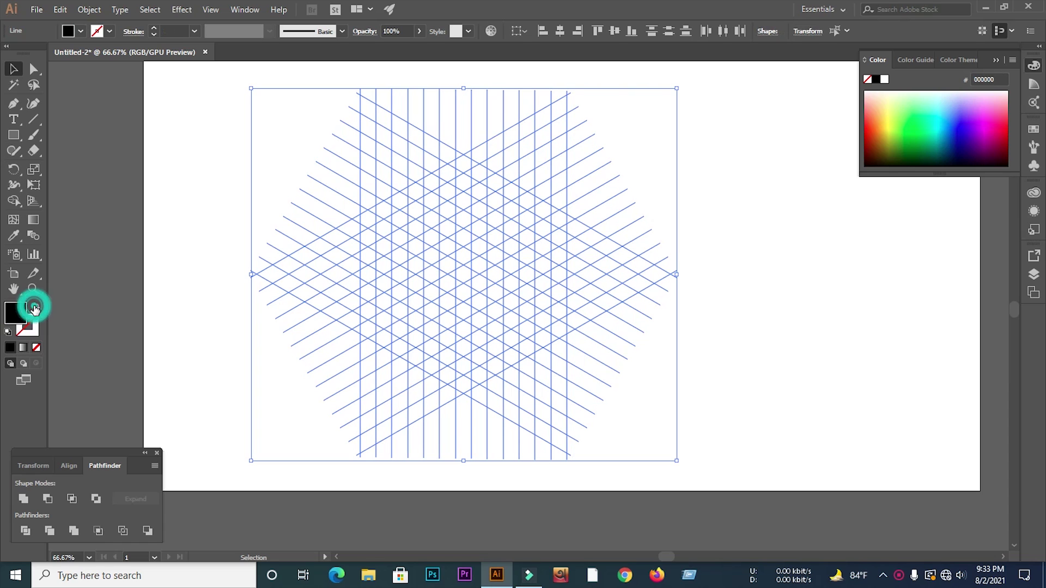
pyautogui.click(19, 203)
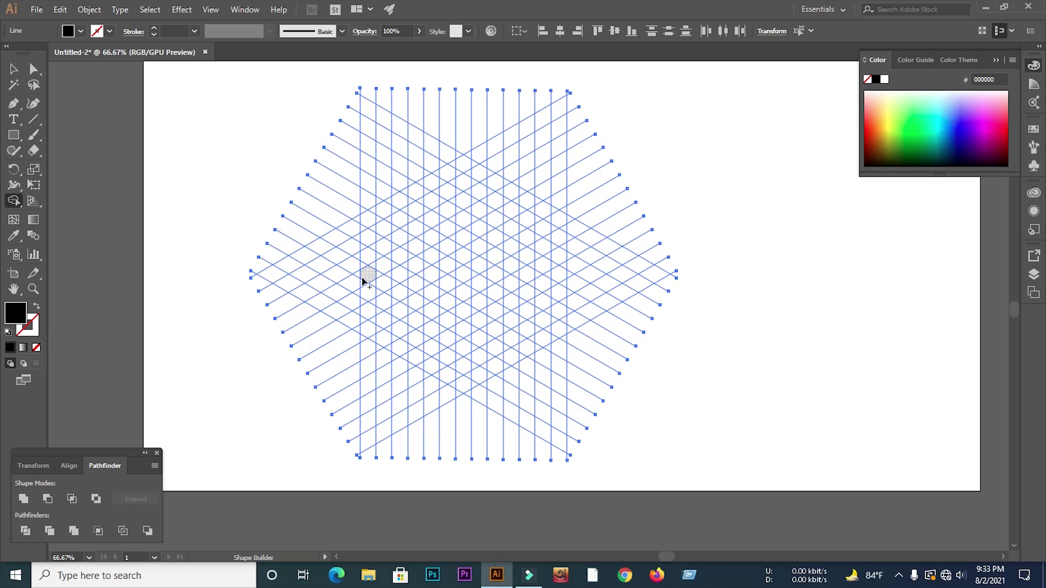
# Merge grid cells with Shape Builder into the black S letterform.
pyautogui.click(390, 264)
pyautogui.scroll(3, 390, 263)
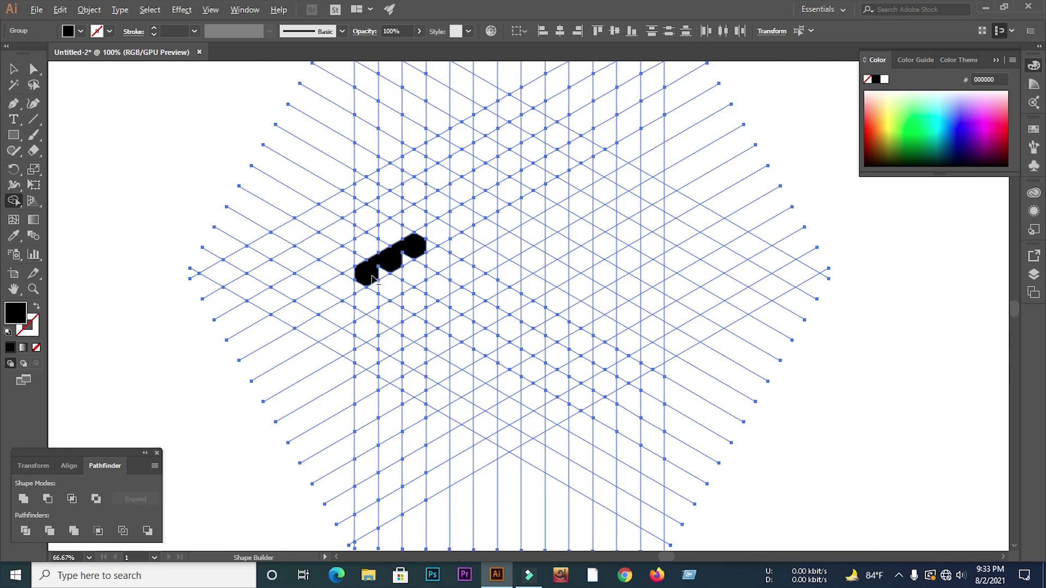
pyautogui.moveTo(354, 292); pyautogui.dragTo(452, 218)
pyautogui.scroll(-1, 457, 247)
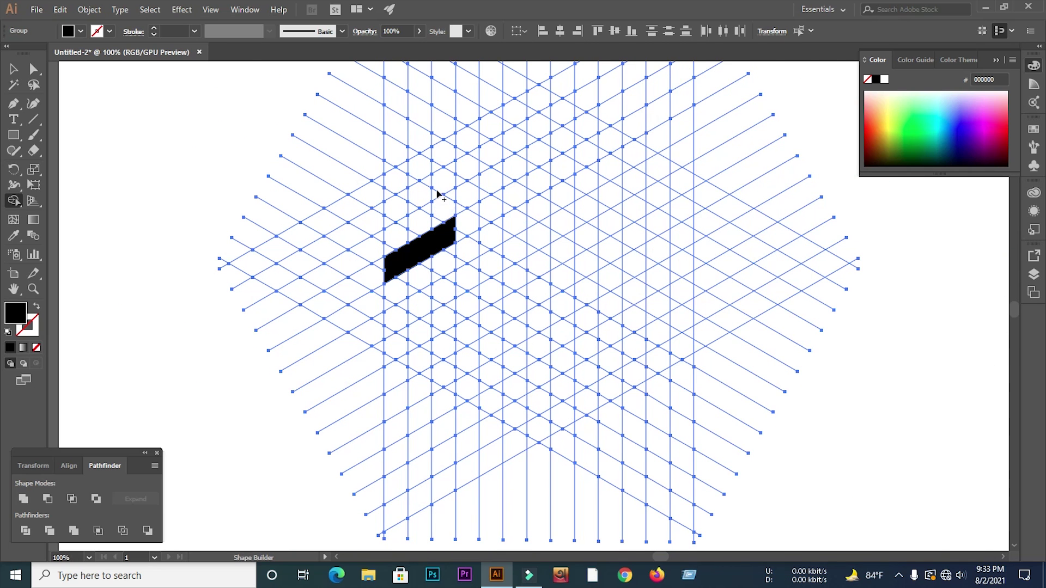
pyautogui.moveTo(451, 145)
pyautogui.mouseDown()
pyautogui.moveTo(442, 188)
pyautogui.moveTo(428, 173)
pyautogui.moveTo(406, 182)
pyautogui.moveTo(430, 239)
pyautogui.moveTo(468, 414)
pyautogui.mouseUp()
pyautogui.scroll(2, 414, 180)
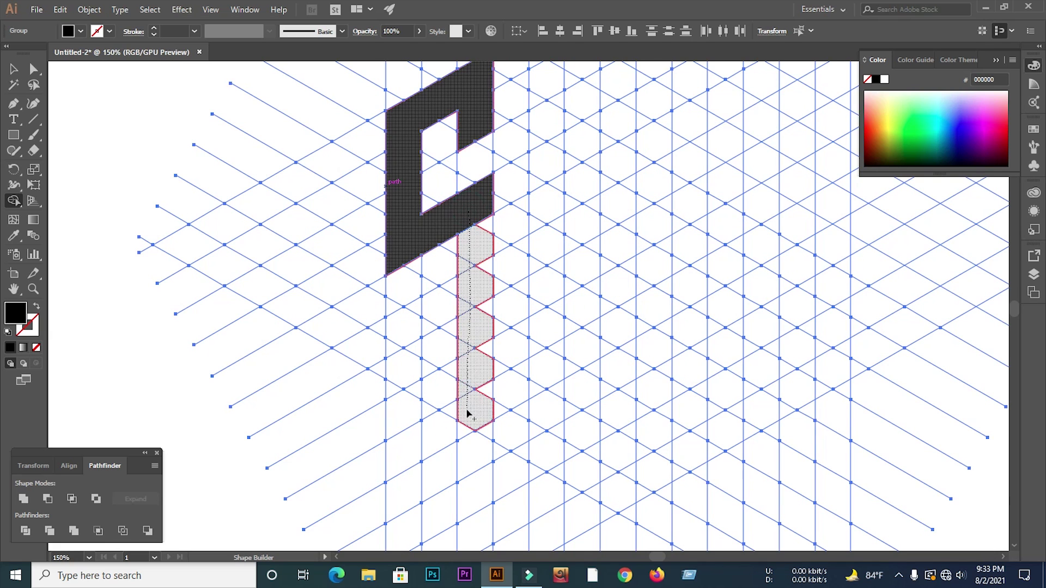
pyautogui.moveTo(481, 320); pyautogui.dragTo(476, 243)
pyautogui.moveTo(395, 327)
pyautogui.mouseDown()
pyautogui.moveTo(425, 394)
pyautogui.moveTo(439, 389)
pyautogui.mouseUp()
# Merge vertical and diagonal cell columns into the strokes of the M.
pyautogui.scroll(-1, 401, 276)
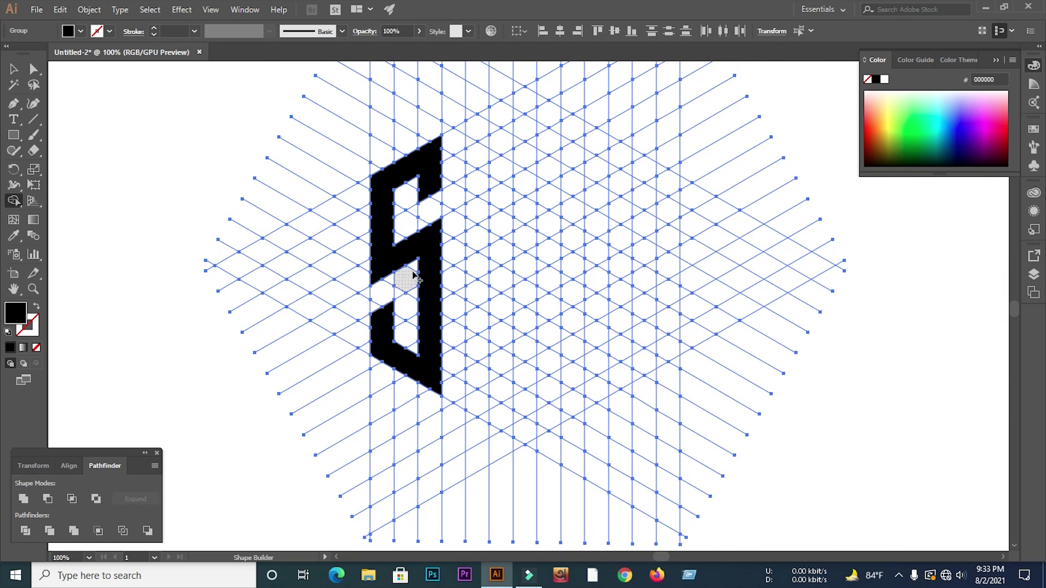
pyautogui.moveTo(479, 129); pyautogui.dragTo(480, 418)
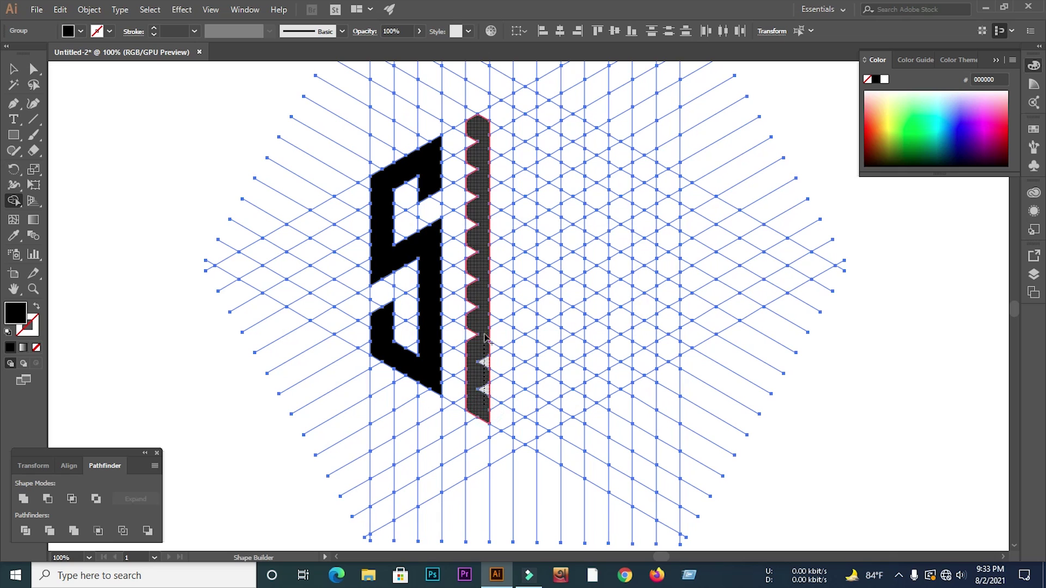
pyautogui.moveTo(478, 121)
pyautogui.mouseDown()
pyautogui.moveTo(545, 109)
pyautogui.moveTo(528, 434)
pyautogui.mouseUp()
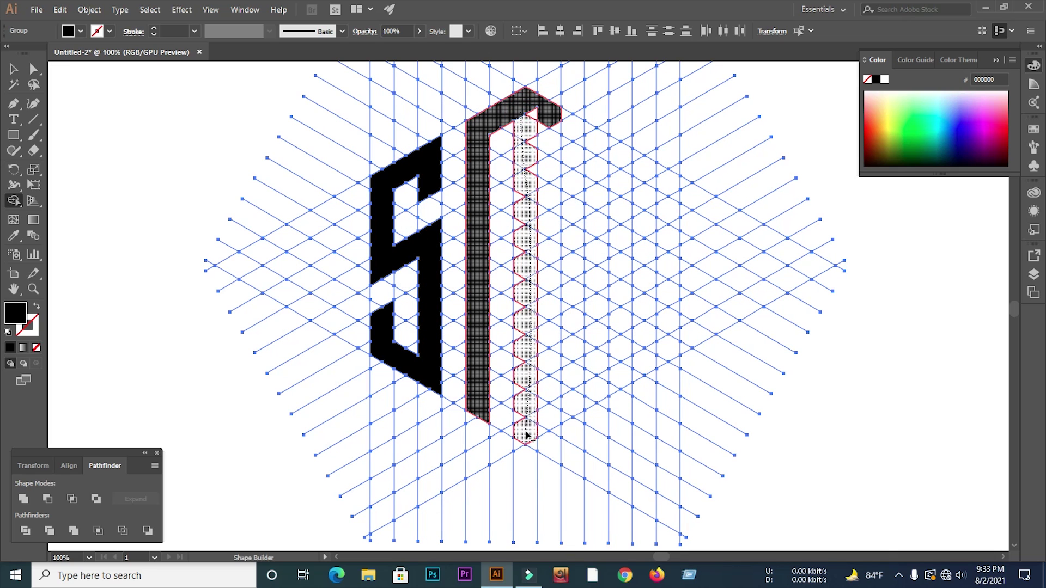
pyautogui.moveTo(527, 120)
pyautogui.mouseDown()
pyautogui.moveTo(565, 126)
pyautogui.moveTo(572, 152)
pyautogui.moveTo(565, 419)
pyautogui.moveTo(579, 141)
pyautogui.moveTo(621, 185)
pyautogui.moveTo(621, 395)
pyautogui.moveTo(634, 173)
pyautogui.moveTo(667, 188)
pyautogui.mouseUp()
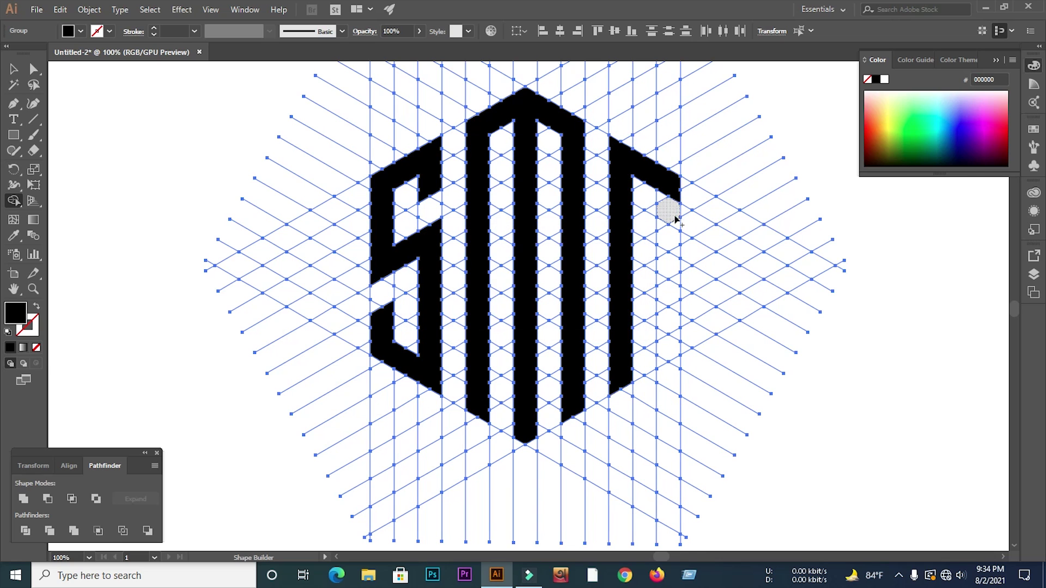
# Merge the C's arm, inner and upper cells into one solid C.
pyautogui.moveTo(632, 370); pyautogui.dragTo(675, 342)
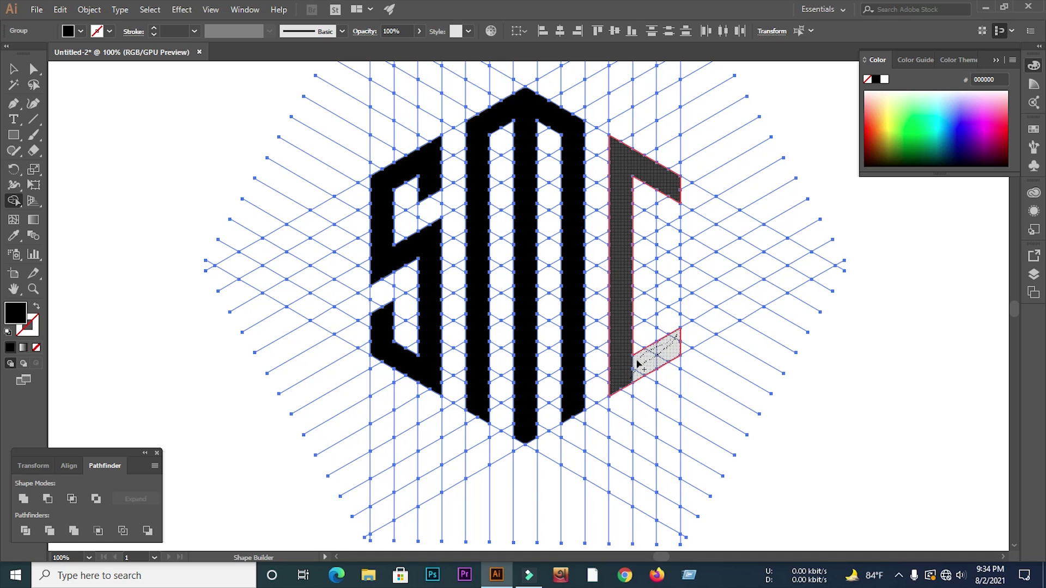
pyautogui.hotkey('ctrl', '-')
pyautogui.hotkey('ctrl', '+')
pyautogui.hotkey('ctrl', '+')
pyautogui.moveTo(600, 379); pyautogui.dragTo(604, 313)
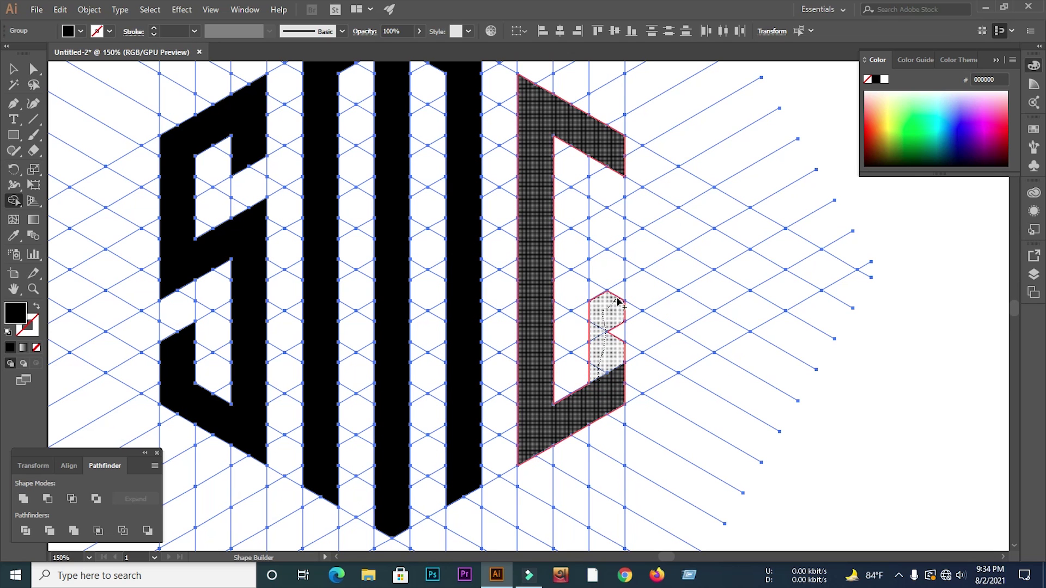
pyautogui.moveTo(619, 361); pyautogui.dragTo(619, 361)
pyautogui.moveTo(611, 158); pyautogui.dragTo(602, 201)
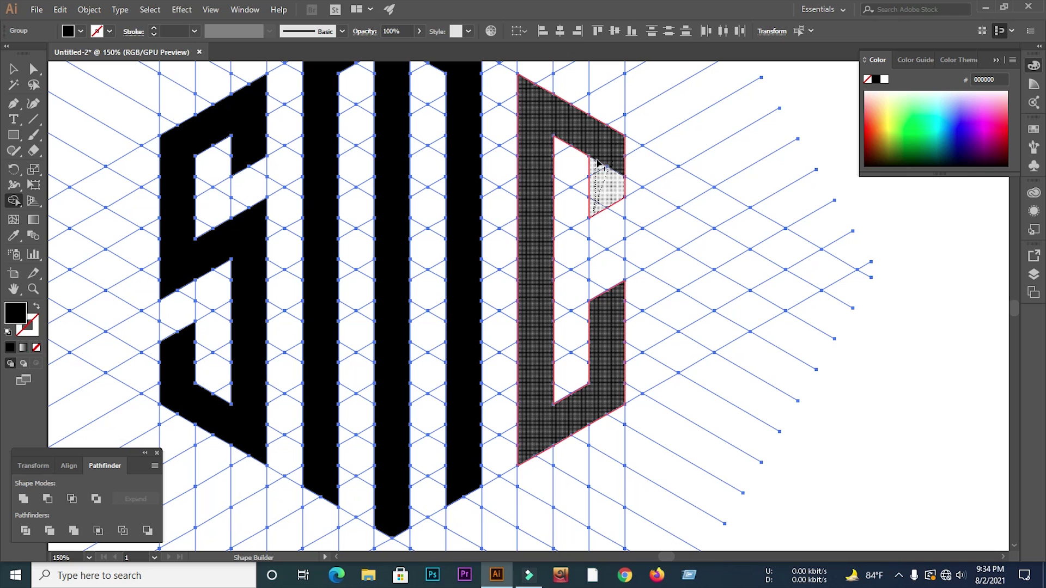
pyautogui.moveTo(602, 305); pyautogui.dragTo(604, 302)
pyautogui.hotkey('ctrl', '-')
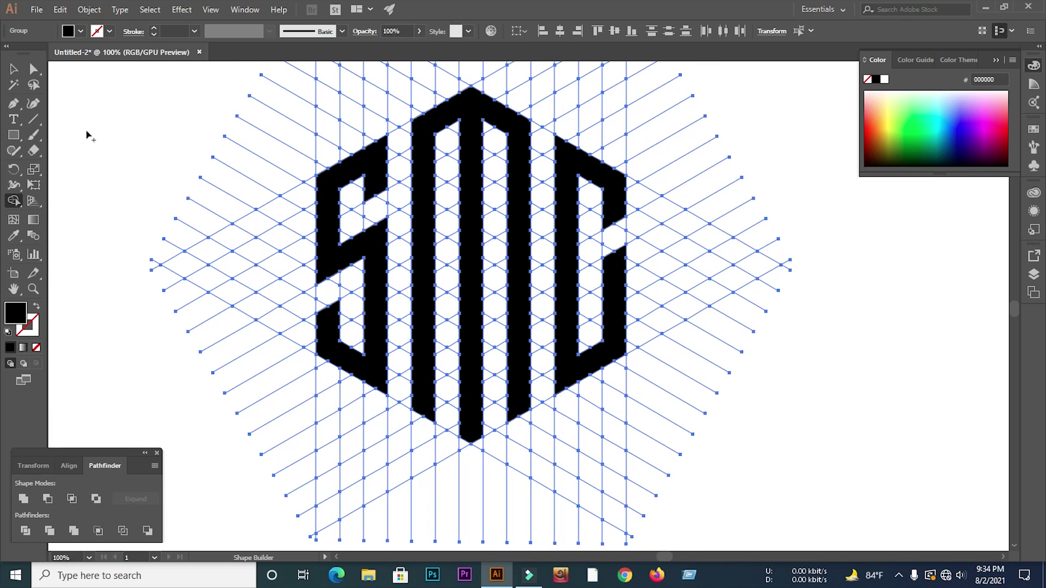
# Select the leftover grid lines around the monogram and clear them away.
pyautogui.press('v')
pyautogui.hotkey('ctrl', '-')
pyautogui.rightClick(345, 192)
pyautogui.moveTo(529, 174); pyautogui.dragTo(342, 143)
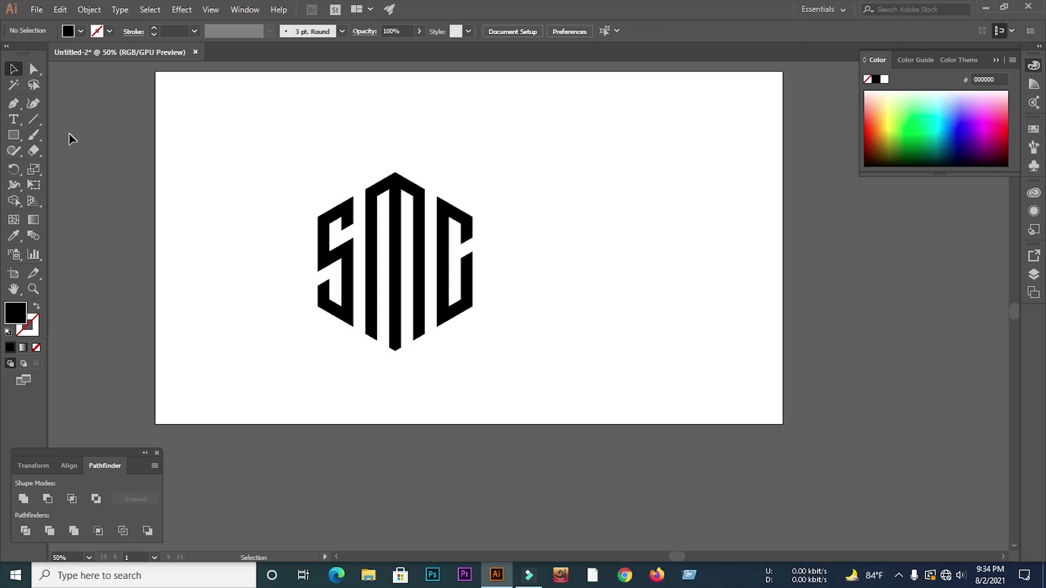
pyautogui.press('/')
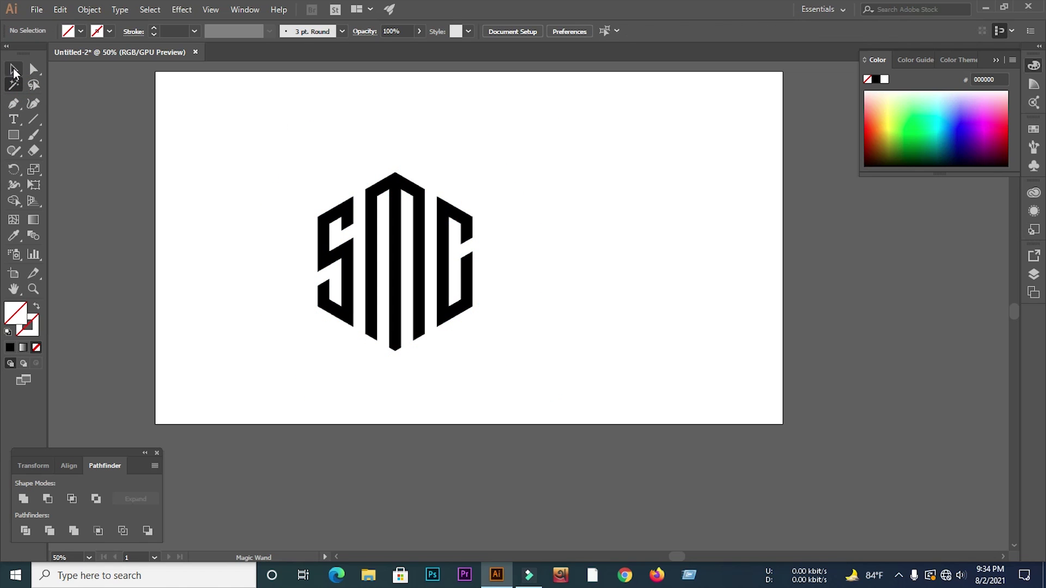
pyautogui.hotkey('ctrl', 'a')
pyautogui.hotkey('ctrl', '1')
pyautogui.click(210, 117)
pyautogui.click(13, 135)
# Draw a tall black rectangle and rotate it into a diagonal bar over the C's opening.
pyautogui.click(62, 139)
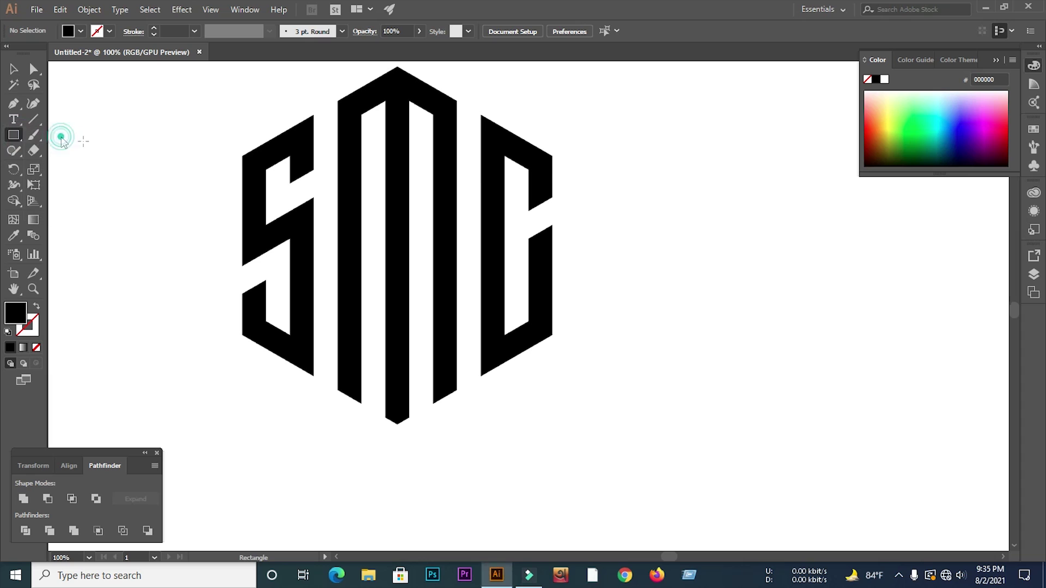
pyautogui.moveTo(529, 239); pyautogui.dragTo(553, 408)
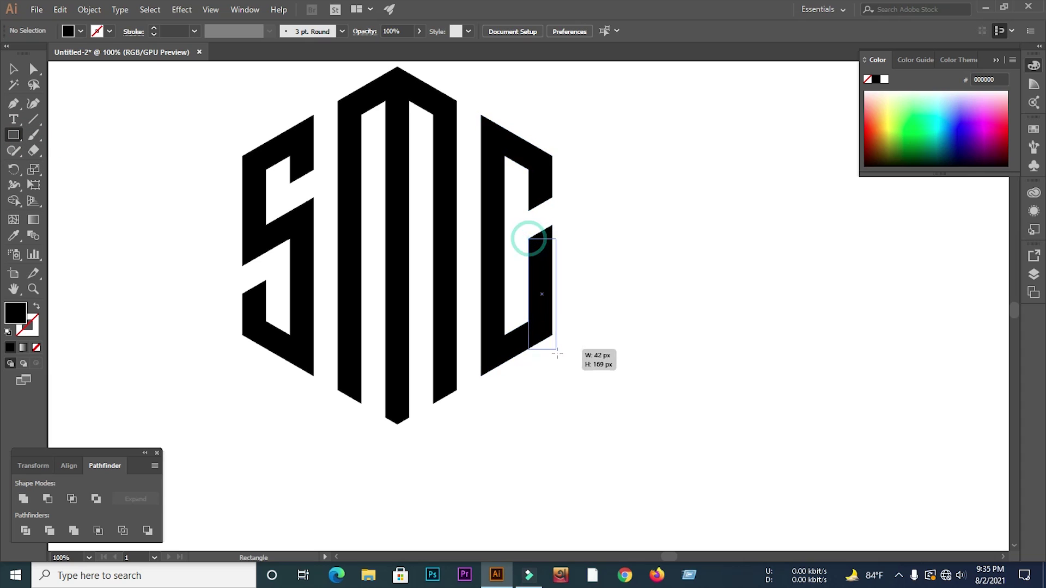
pyautogui.click(13, 68)
pyautogui.click(695, 226)
pyautogui.moveTo(543, 311); pyautogui.dragTo(667, 261)
pyautogui.moveTo(688, 186); pyautogui.dragTo(748, 256)
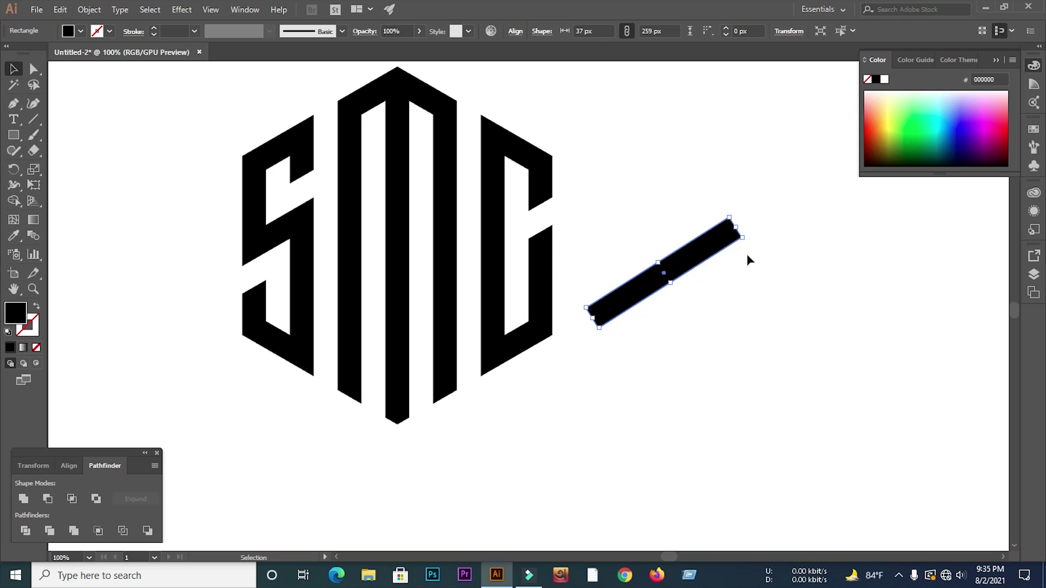
pyautogui.moveTo(664, 273)
pyautogui.mouseDown()
pyautogui.moveTo(550, 242)
pyautogui.moveTo(571, 275)
pyautogui.mouseUp()
# Narrow the bar to 37 px and shorten it to end at the C's stroke.
pyautogui.hotkey('ctrl', '+')
pyautogui.hotkey('ctrl', '+')
pyautogui.hotkey('ctrl', '+')
pyautogui.click(627, 336)
pyautogui.click(525, 298)
pyautogui.moveTo(695, 144); pyautogui.dragTo(702, 152)
pyautogui.click(761, 259)
pyautogui.moveTo(545, 264); pyautogui.dragTo(548, 260)
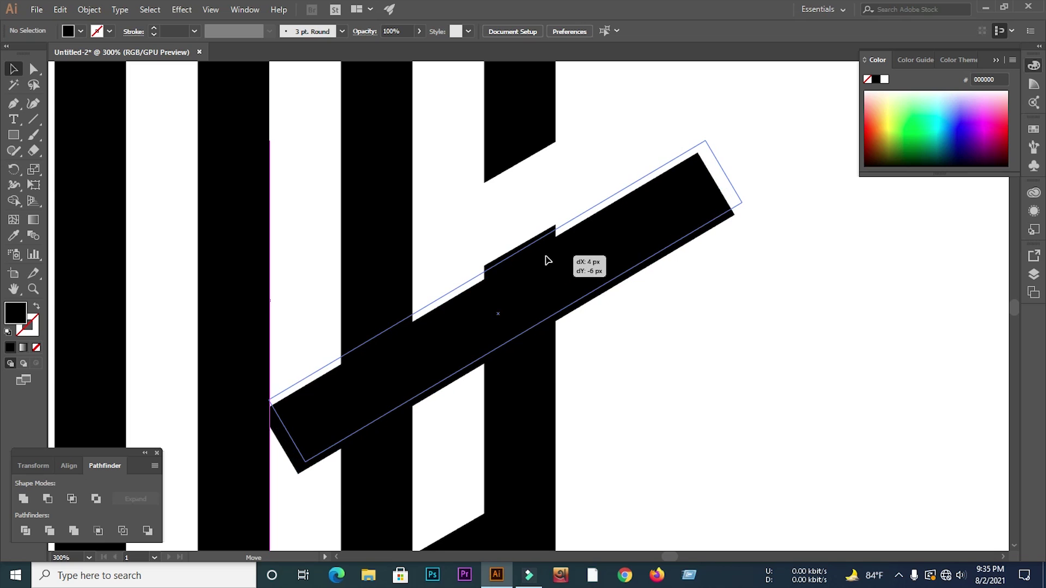
pyautogui.scroll(3, 544, 284)
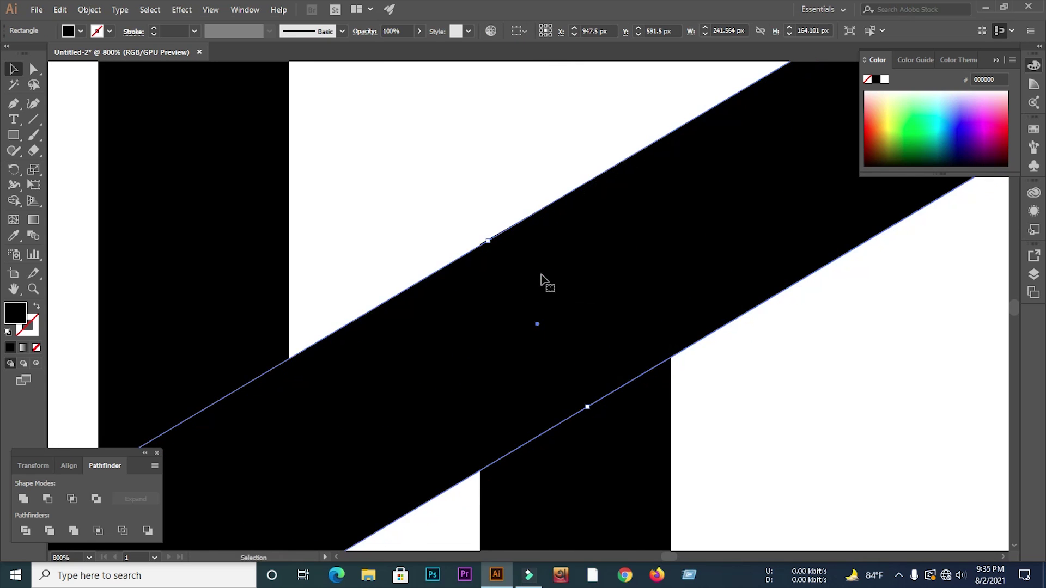
pyautogui.scroll(-3, 541, 277)
pyautogui.moveTo(317, 421); pyautogui.dragTo(464, 338)
pyautogui.moveTo(752, 160); pyautogui.dragTo(588, 292)
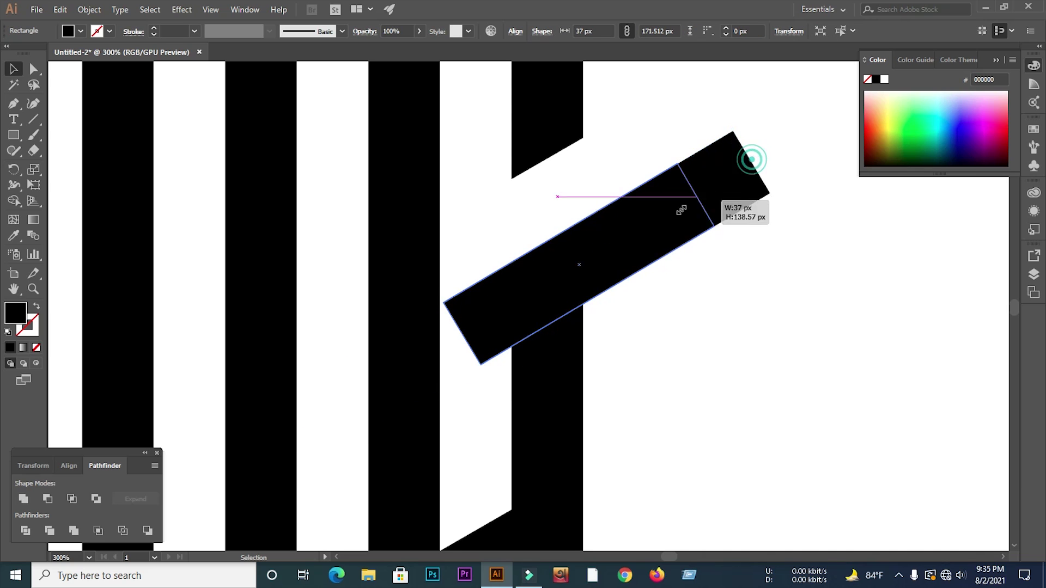
pyautogui.click(672, 283)
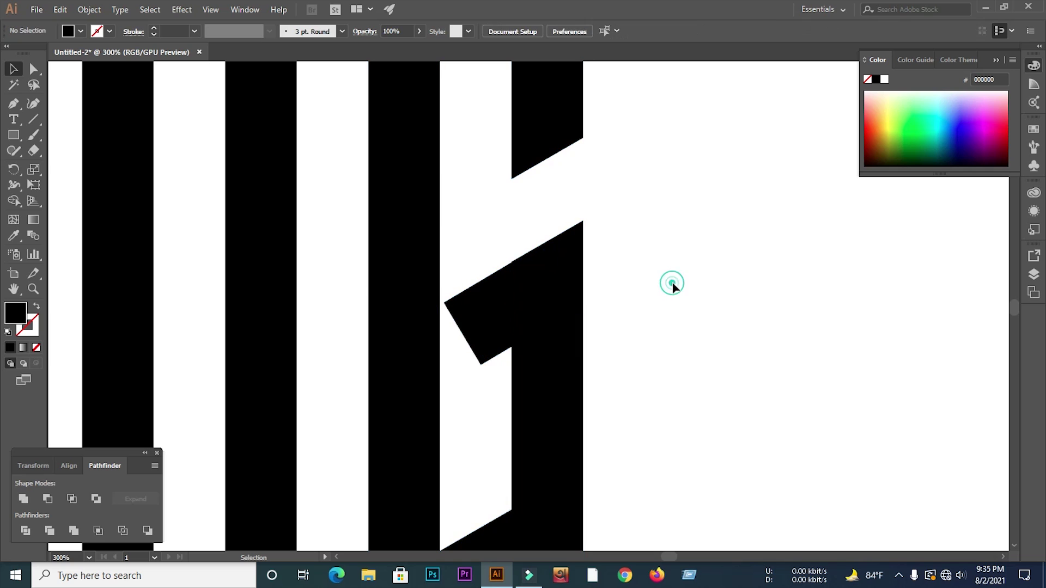
# Fine-tune the bar's rotation and anchor points so it closes the notch in the C.
pyautogui.keyDown('alt'); pyautogui.scroll(4, 497, 296); pyautogui.keyUp('alt')
pyautogui.click(516, 280)
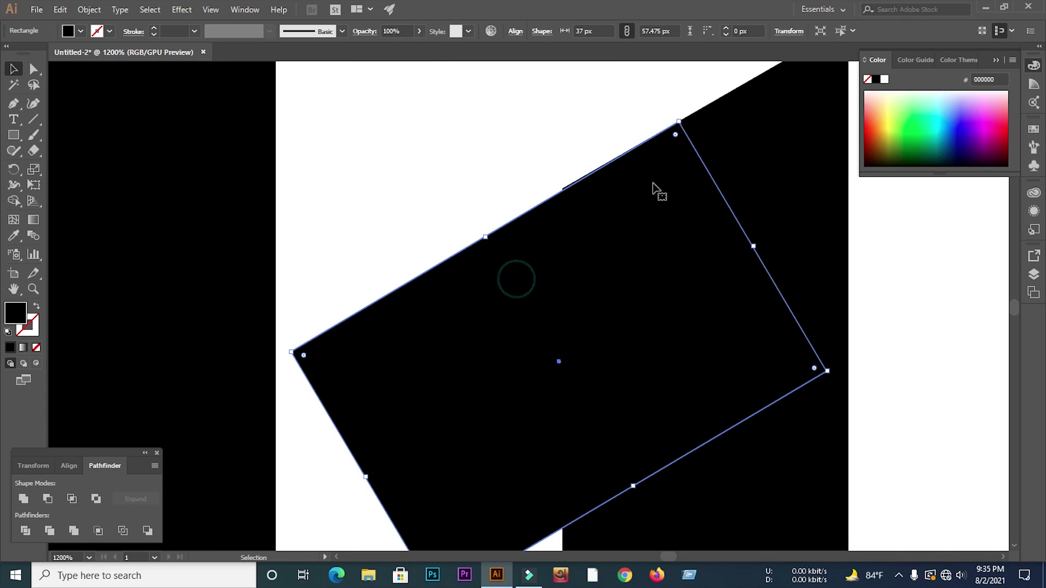
pyautogui.keyDown('alt'); pyautogui.scroll(2, 673, 111); pyautogui.keyUp('alt')
pyautogui.moveTo(681, 116); pyautogui.dragTo(690, 118)
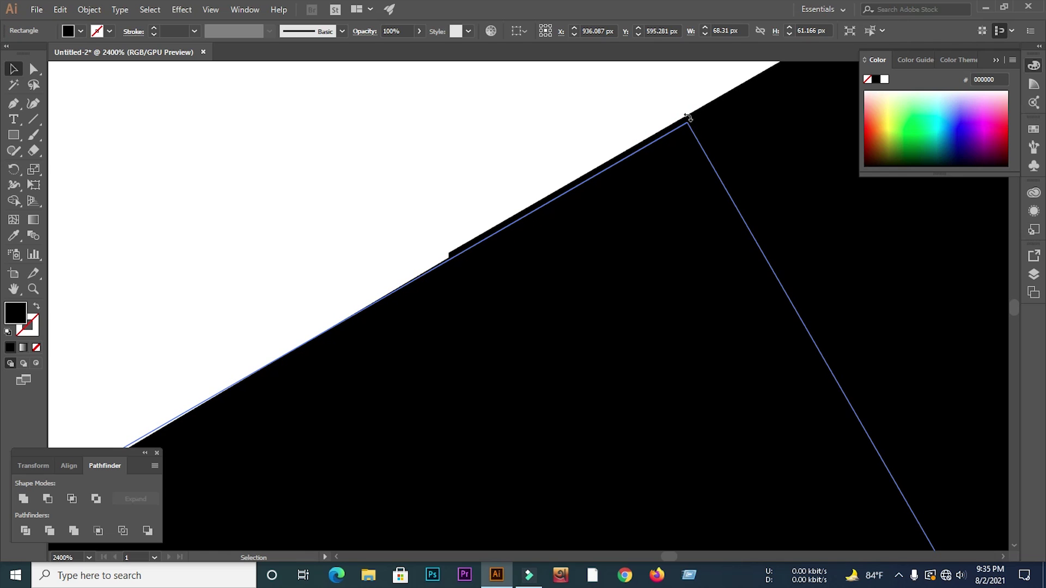
pyautogui.click(600, 105)
pyautogui.keyDown('alt'); pyautogui.scroll(-2, 523, 110); pyautogui.keyUp('alt')
pyautogui.click(532, 201)
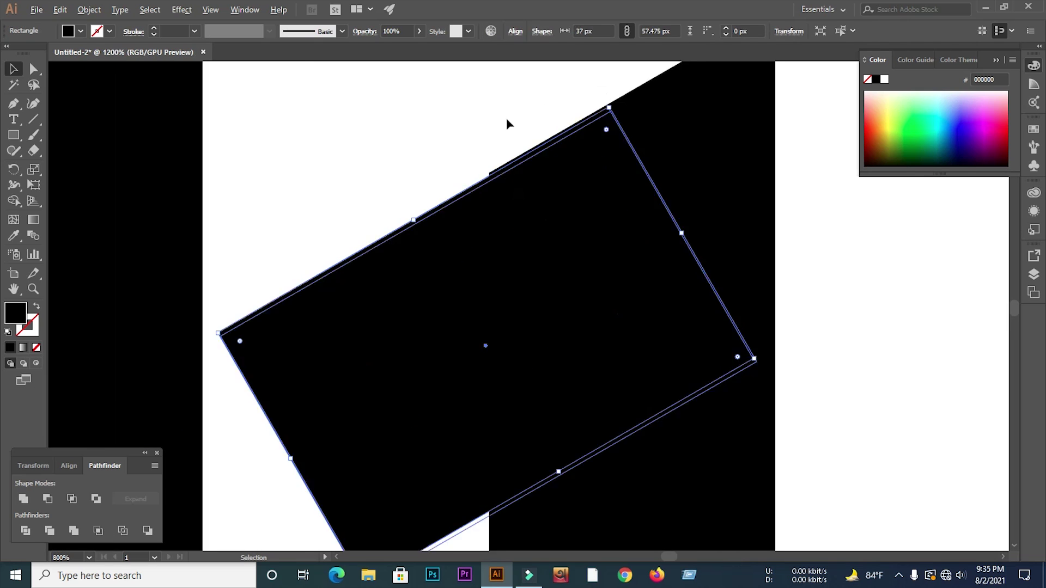
pyautogui.press('a')
pyautogui.keyDown('alt'); pyautogui.scroll(3, 507, 124); pyautogui.keyUp('alt')
pyautogui.moveTo(530, 314); pyautogui.dragTo(519, 295)
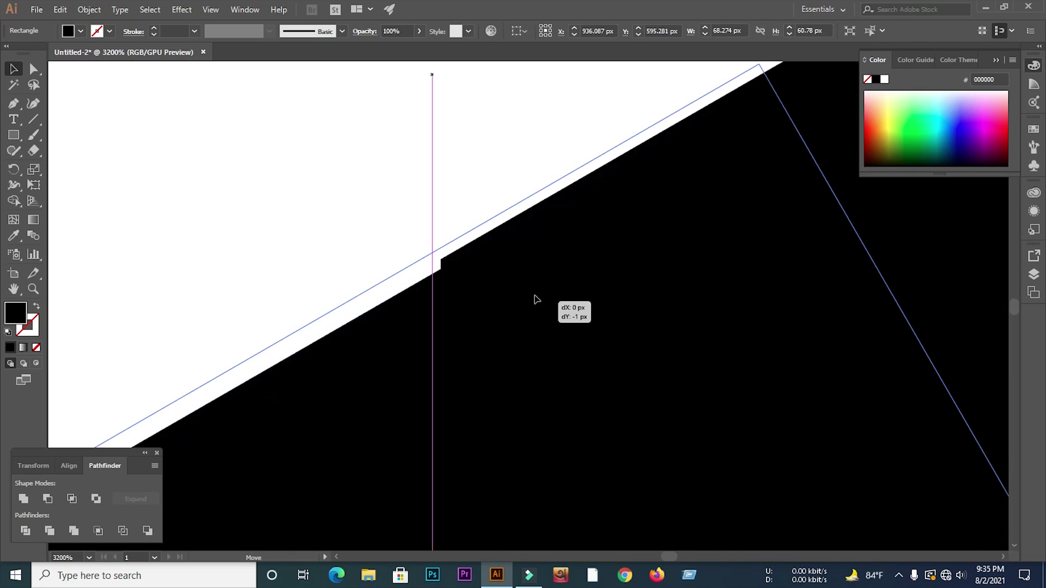
pyautogui.click(362, 207)
pyautogui.click(400, 325)
pyautogui.moveTo(411, 317); pyautogui.dragTo(413, 311)
pyautogui.click(407, 200)
pyautogui.keyDown('alt'); pyautogui.scroll(-4, 510, 197); pyautogui.keyUp('alt')
pyautogui.click(818, 338)
# Split the bar along a vertical line with Pathfinder Divide and delete the leftover triangle.
pyautogui.click(36, 117)
pyautogui.keyDown('alt'); pyautogui.scroll(-3, 470, 197); pyautogui.keyUp('alt')
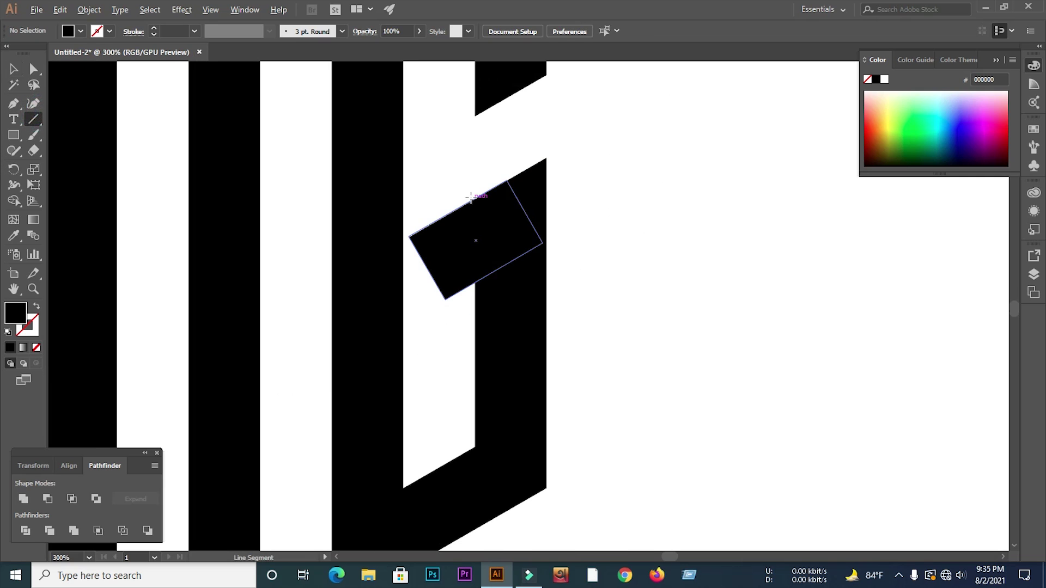
pyautogui.moveTo(446, 300); pyautogui.dragTo(445, 155)
pyautogui.press('v')
pyautogui.moveTo(696, 245); pyautogui.dragTo(315, 253)
pyautogui.click(25, 531)
pyautogui.rightClick(525, 240)
pyautogui.click(576, 307)
pyautogui.click(783, 321)
pyautogui.click(431, 248)
pyautogui.press('Delete')
pyautogui.hotkey('ctrl', '0')
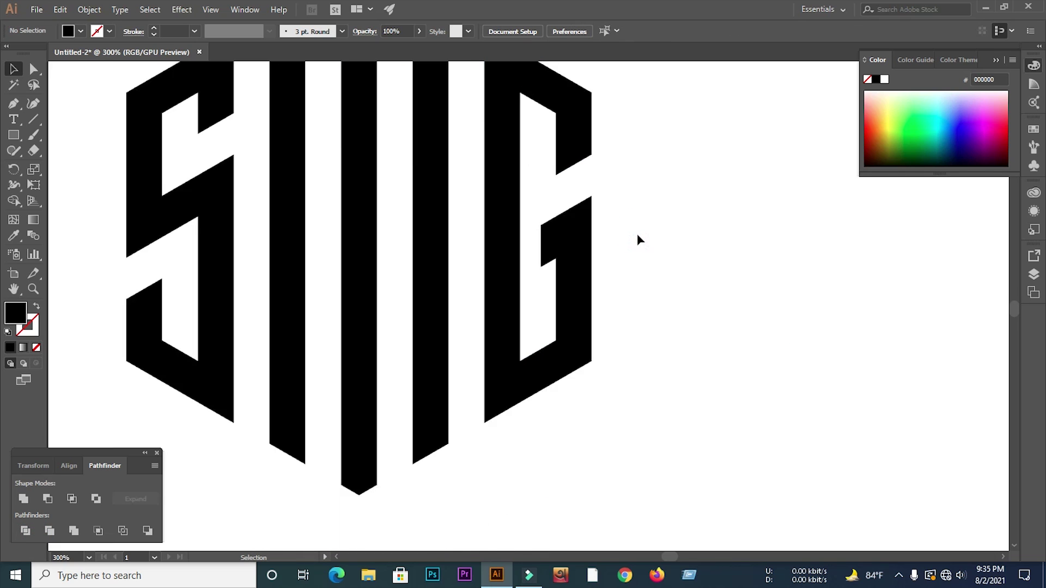
# Unite all the SMG logo pieces into a single shape.
pyautogui.moveTo(346, 103); pyautogui.dragTo(651, 408)
pyautogui.click(30, 498)
pyautogui.click(892, 299)
pyautogui.scroll(2, 541, 240)
pyautogui.scroll(2, 483, 287)
pyautogui.scroll(-4, 428, 201)
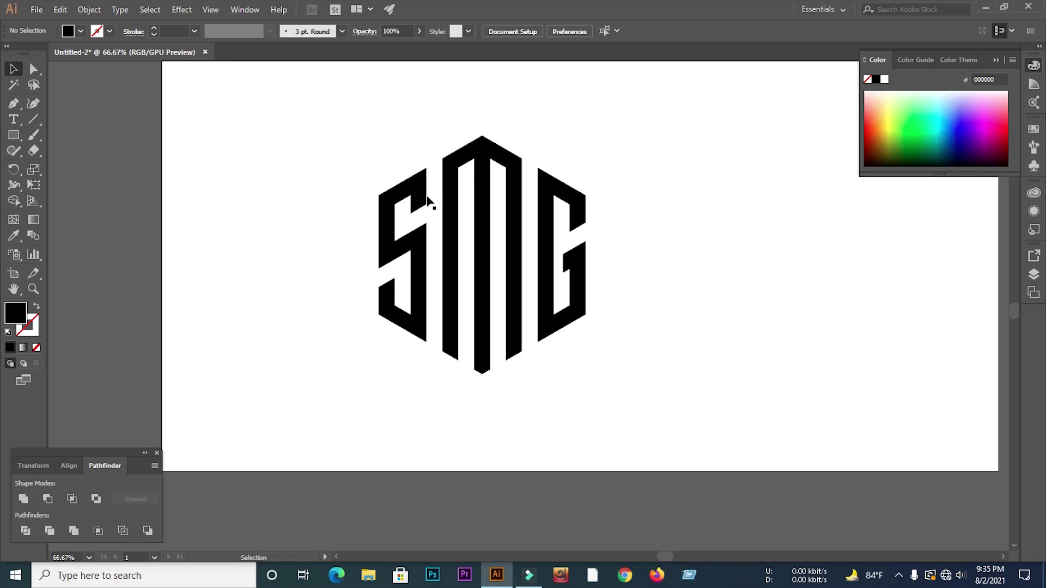
# Round the logo's corner points to about 27 px.
pyautogui.click(428, 202)
pyautogui.press('a')
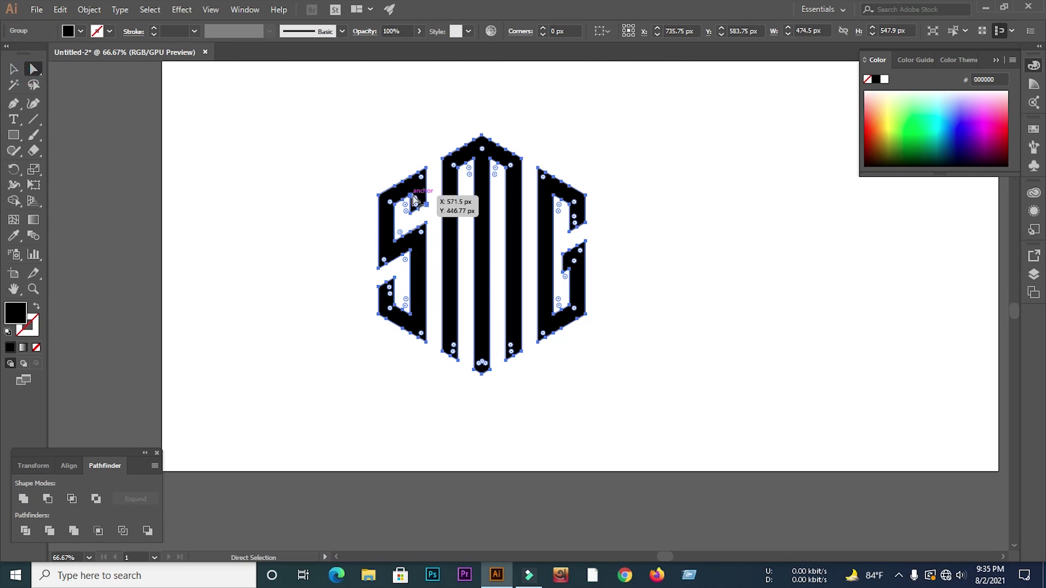
pyautogui.moveTo(414, 200); pyautogui.dragTo(391, 203)
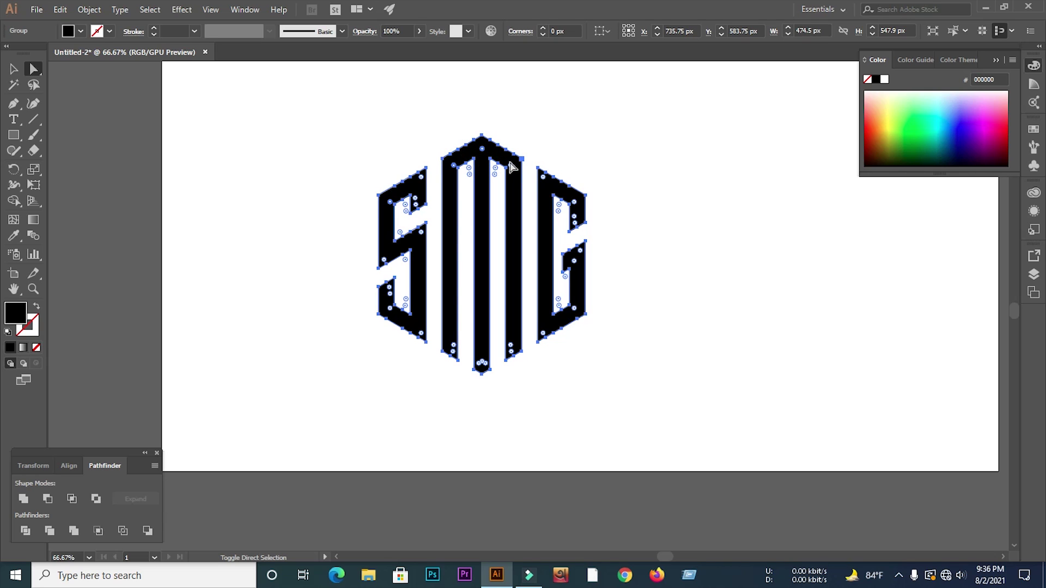
pyautogui.click(512, 165)
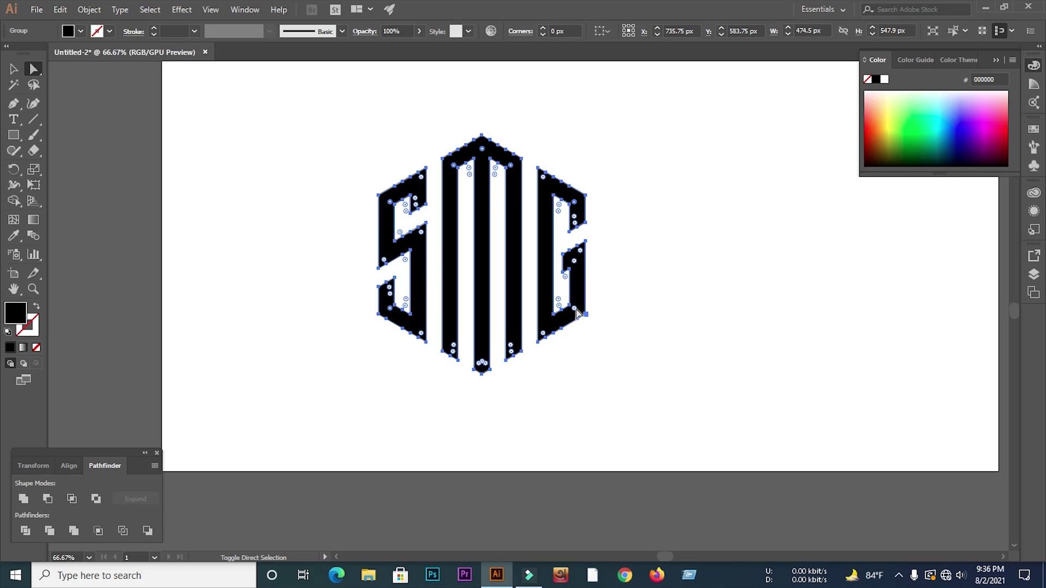
pyautogui.moveTo(576, 310); pyautogui.dragTo(572, 304)
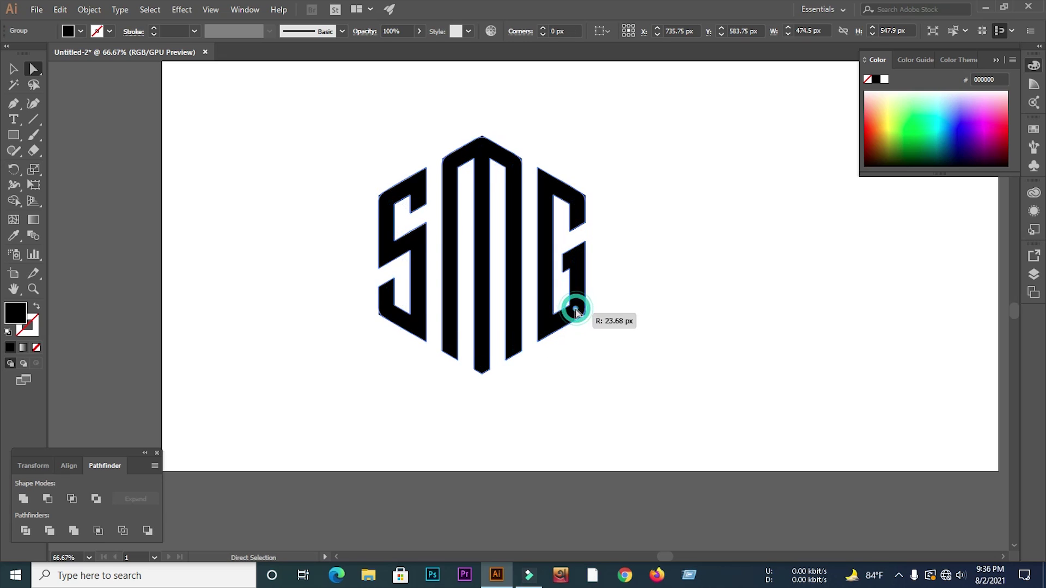
pyautogui.click(644, 321)
pyautogui.hotkey('ctrl', '-')
pyautogui.hotkey('ctrl', '-')
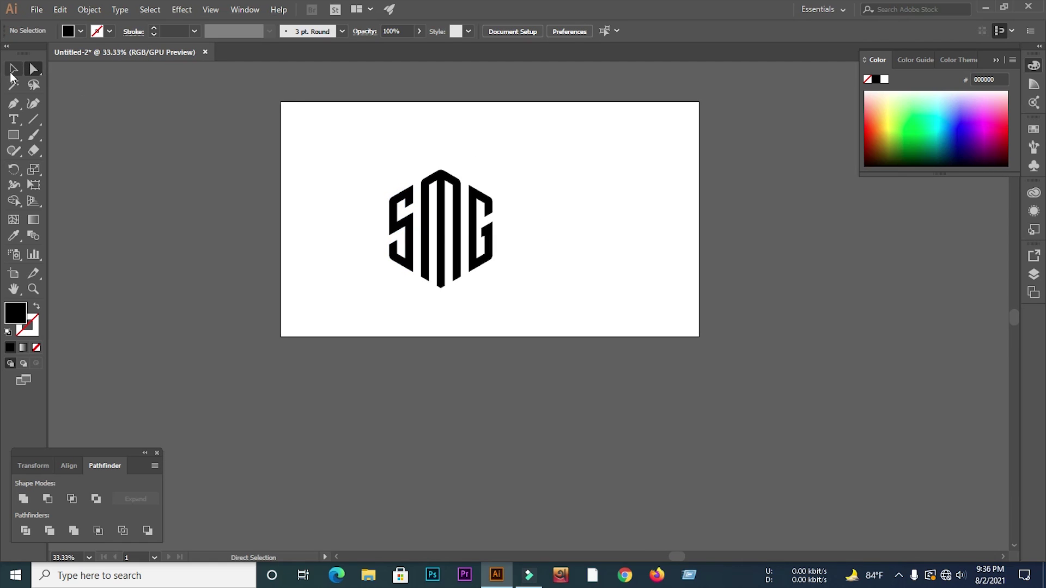
# Ungroup the SMG logo so its letters become separate pieces.
pyautogui.moveTo(348, 148); pyautogui.dragTo(404, 239)
pyautogui.rightClick(472, 225)
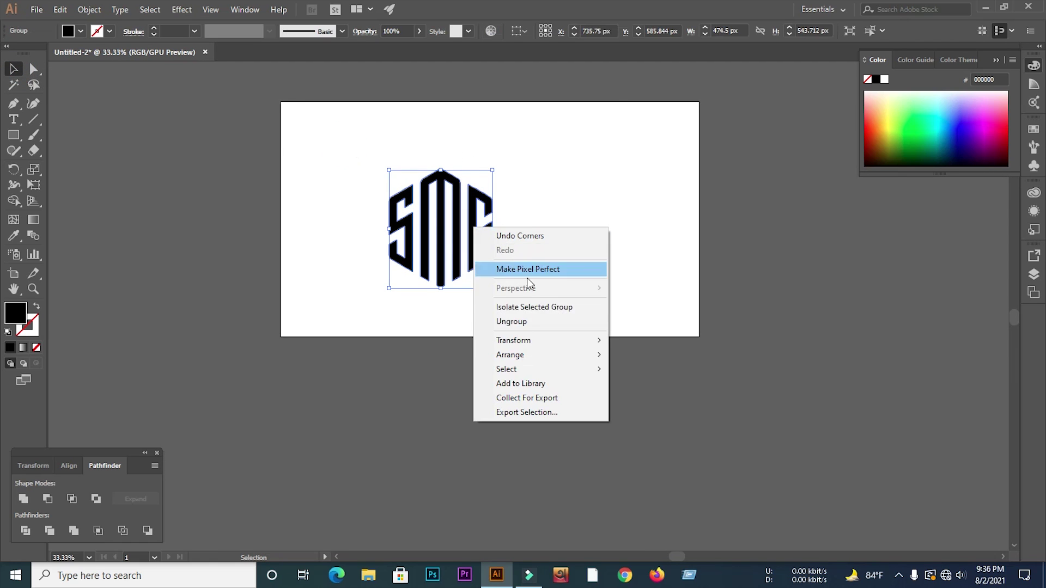
pyautogui.click(528, 320)
pyautogui.click(562, 201)
pyautogui.scroll(2, 398, 267)
pyautogui.scroll(-1, 391, 257)
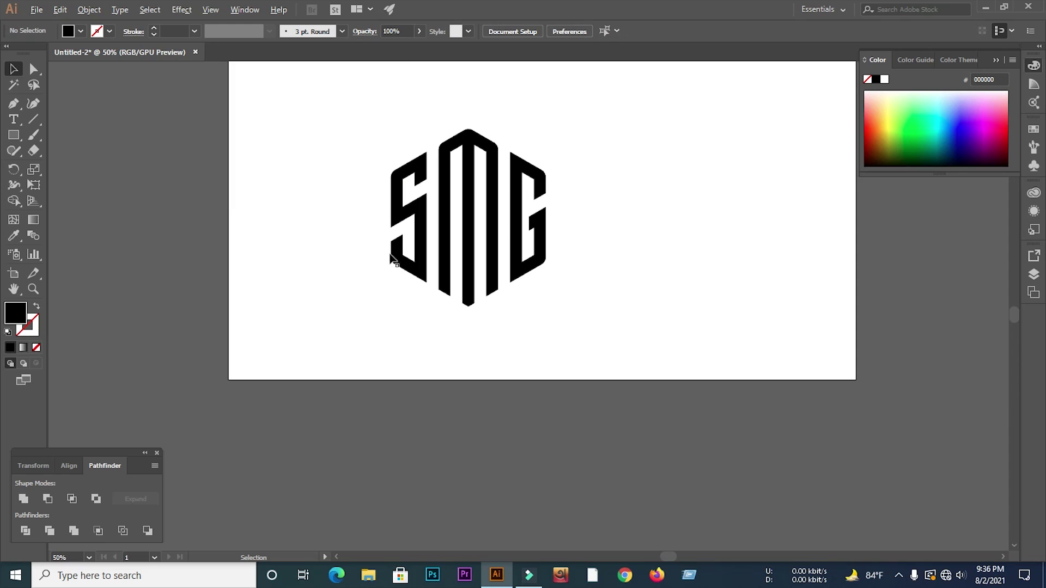
pyautogui.moveTo(328, 92); pyautogui.dragTo(714, 189)
# Draw a hexagon right of the SMG logo and rotate it so a point faces up.
pyautogui.click(715, 189)
pyautogui.click(15, 136)
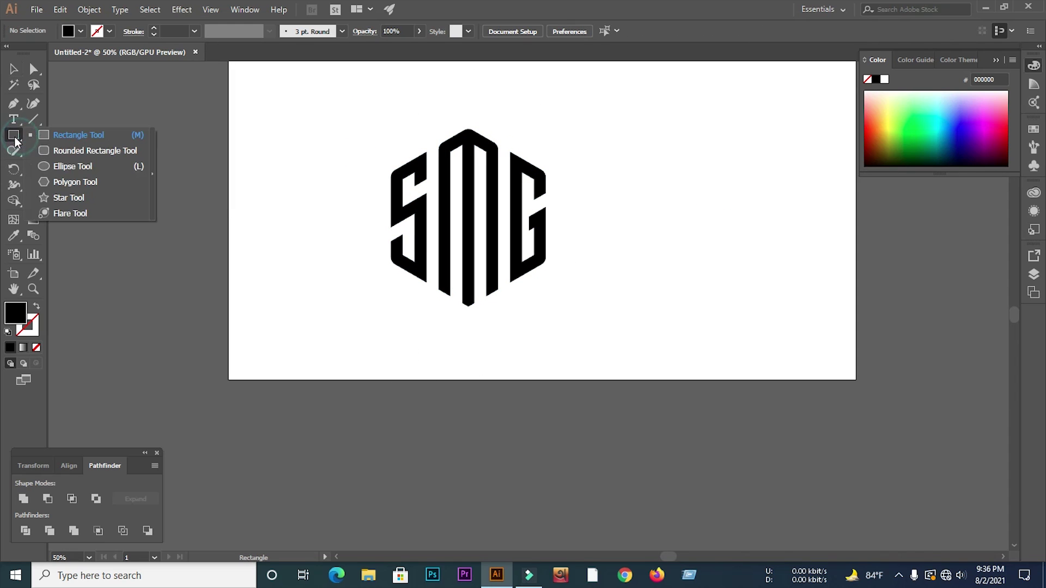
pyautogui.click(77, 178)
pyautogui.moveTo(708, 225); pyautogui.dragTo(770, 333)
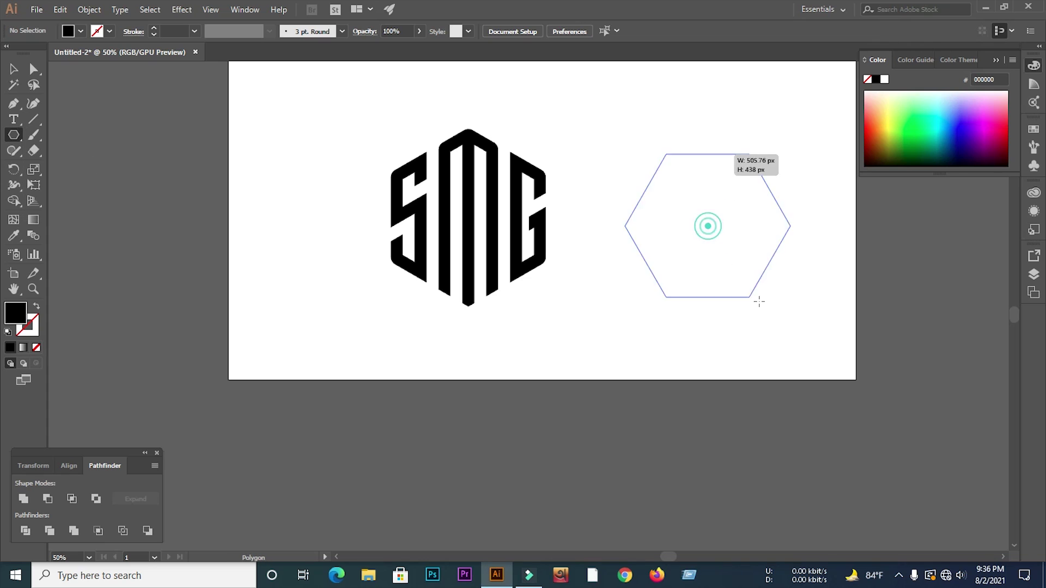
pyautogui.click(15, 68)
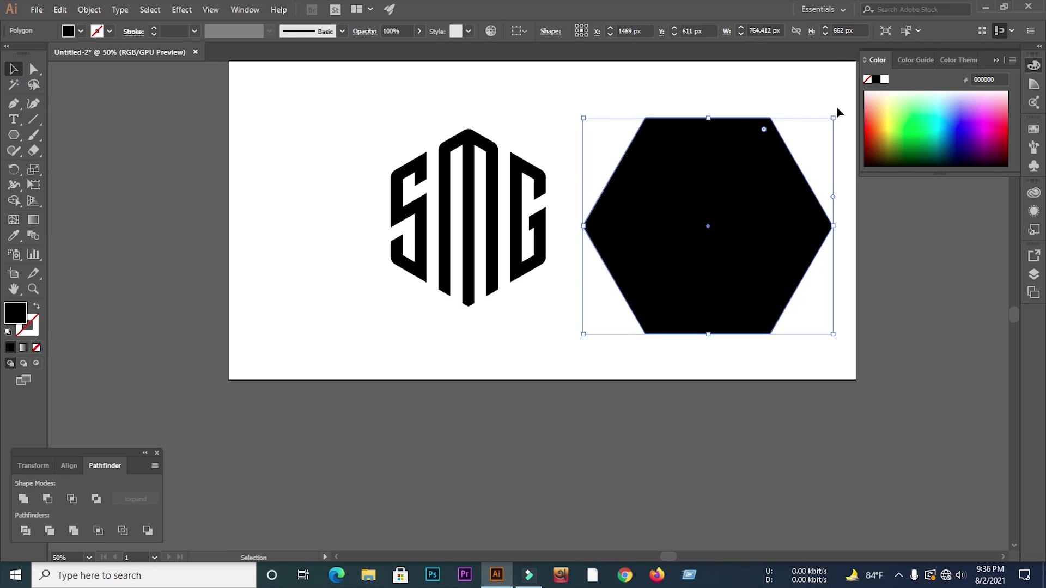
pyautogui.moveTo(838, 109); pyautogui.dragTo(849, 312)
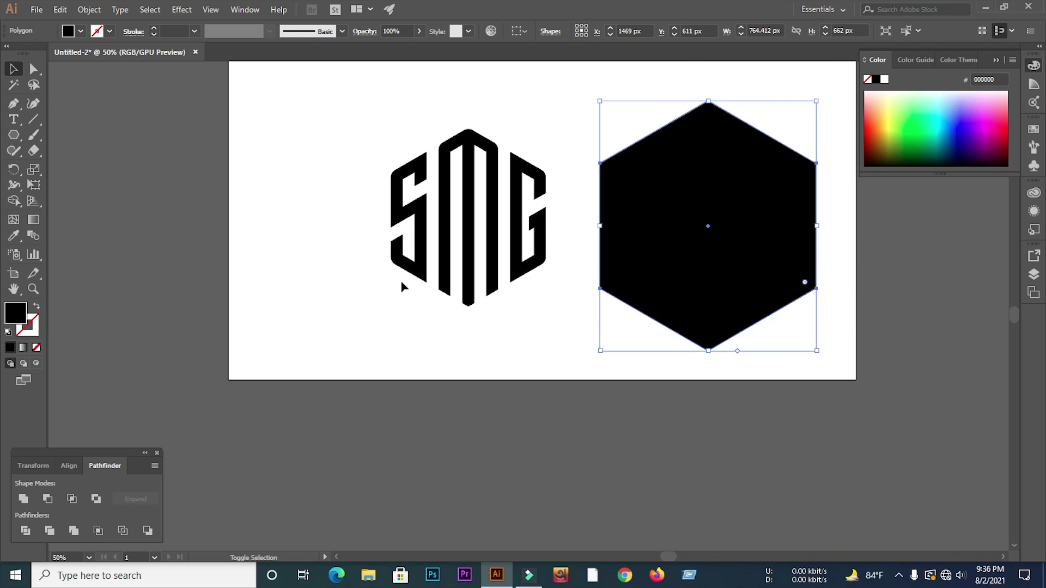
# Make the hexagon an 18 pt outline with no fill and round its corners to about 38 px.
pyautogui.click(37, 307)
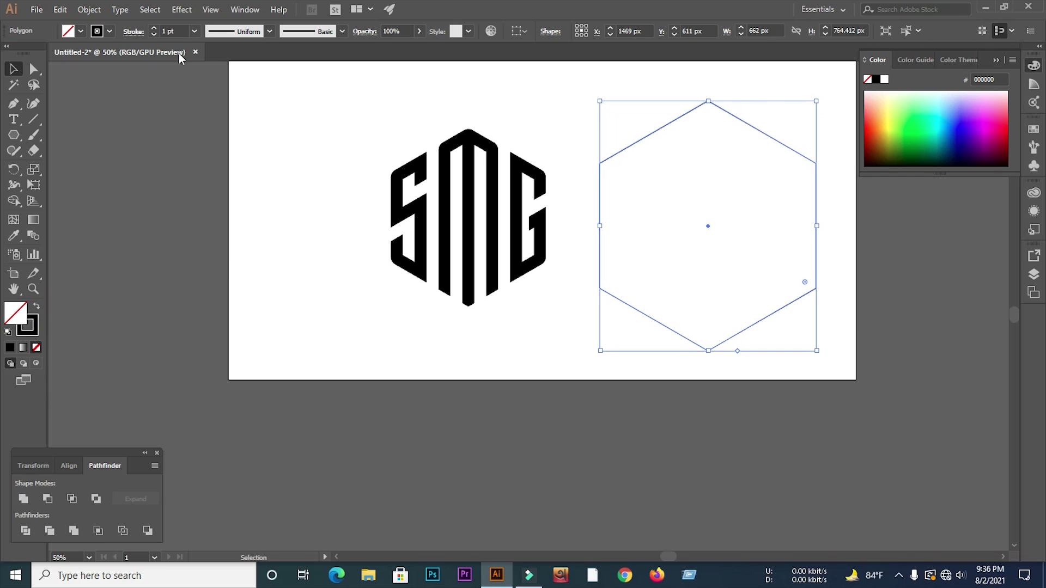
pyautogui.scroll(3, 181, 32)
pyautogui.scroll(4, 180, 32)
pyautogui.scroll(5, 180, 31)
pyautogui.scroll(5, 179, 31)
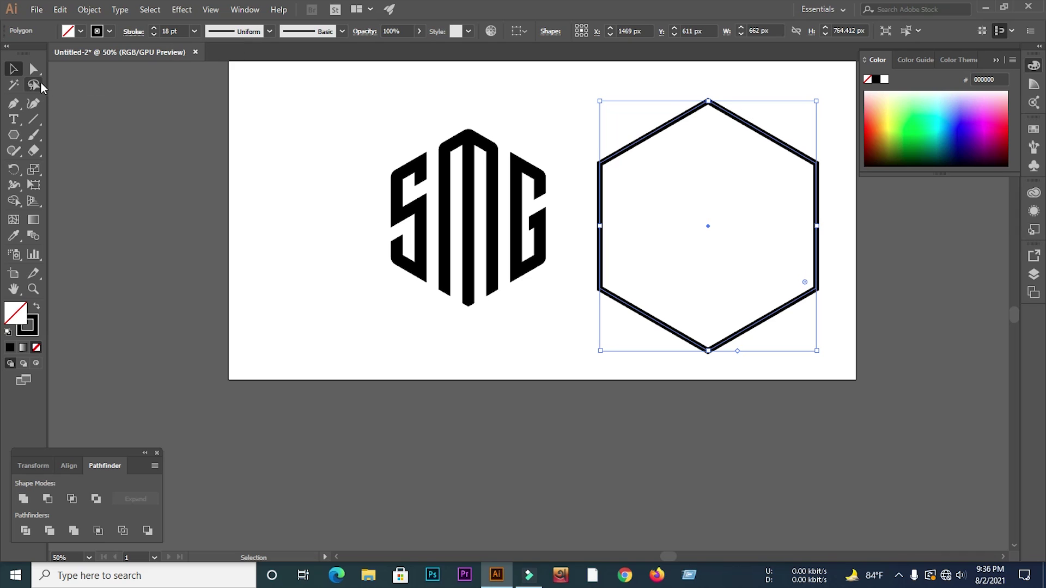
pyautogui.click(35, 73)
pyautogui.moveTo(710, 115); pyautogui.dragTo(710, 119)
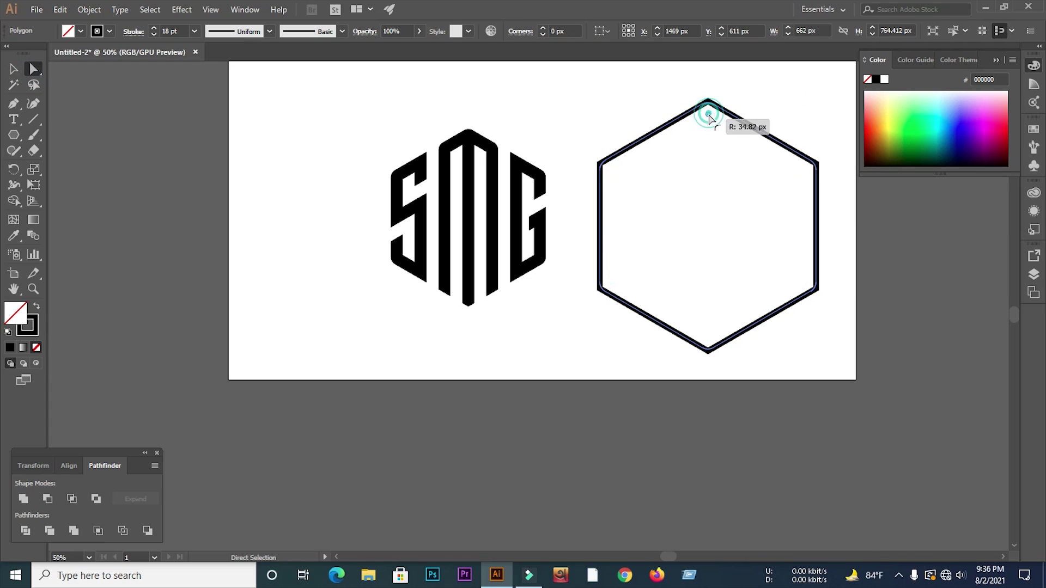
# Expand the rounded hexagon outline's fill and stroke with Object > Expand.
pyautogui.click(90, 10)
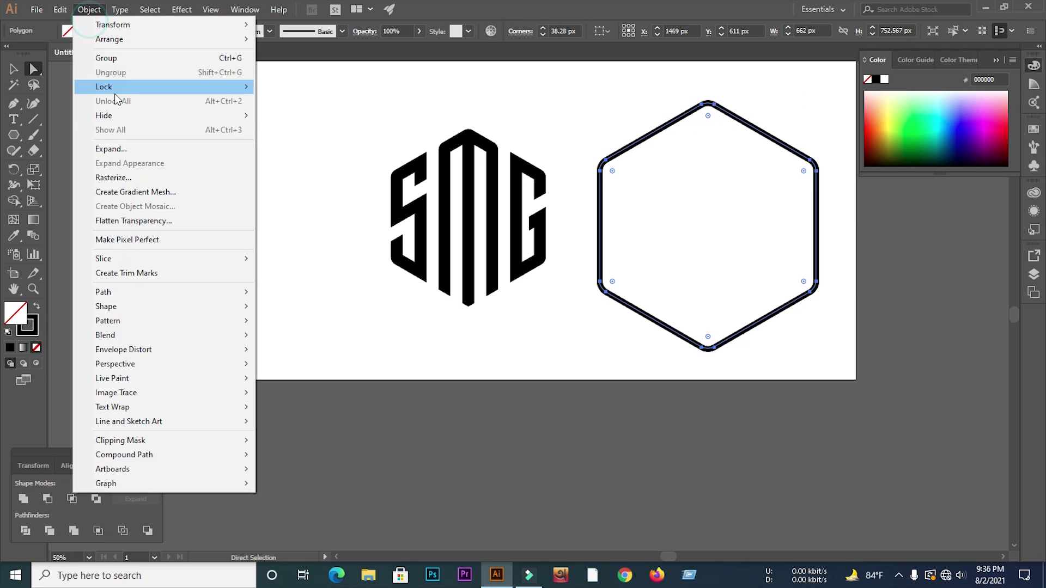
pyautogui.click(129, 149)
pyautogui.click(837, 284)
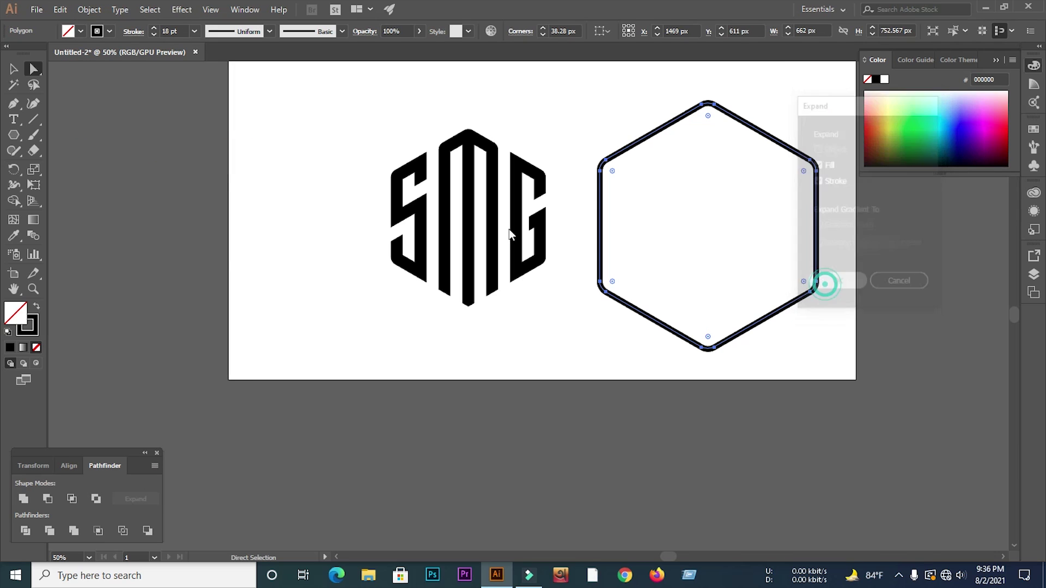
pyautogui.click(14, 68)
pyautogui.click(357, 123)
# Align the SMG letters to the hexagon's horizontal and vertical centres.
pyautogui.moveTo(386, 154); pyautogui.dragTo(546, 303)
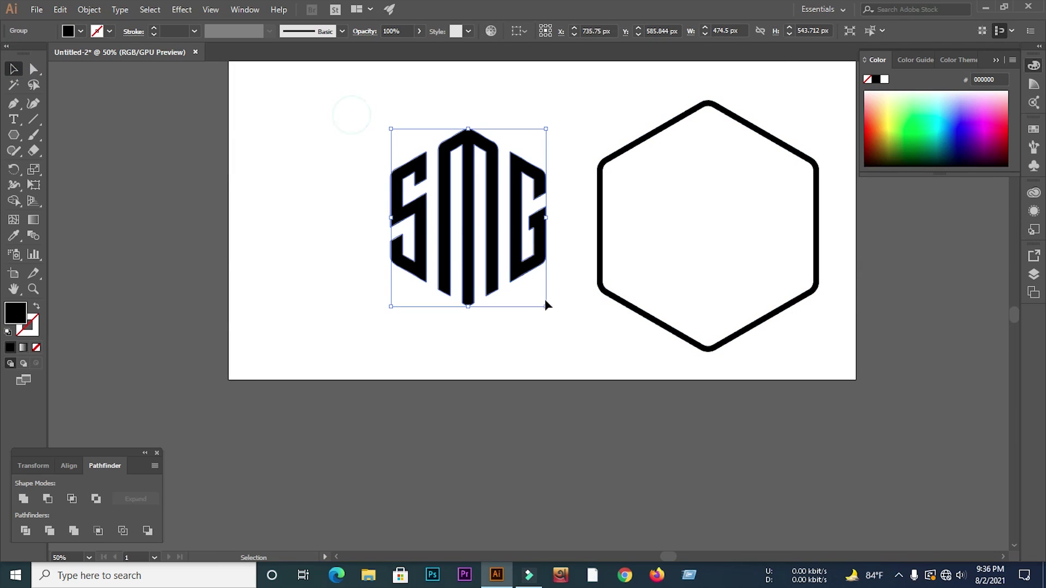
pyautogui.press('a')
pyautogui.press('v')
pyautogui.click(539, 337)
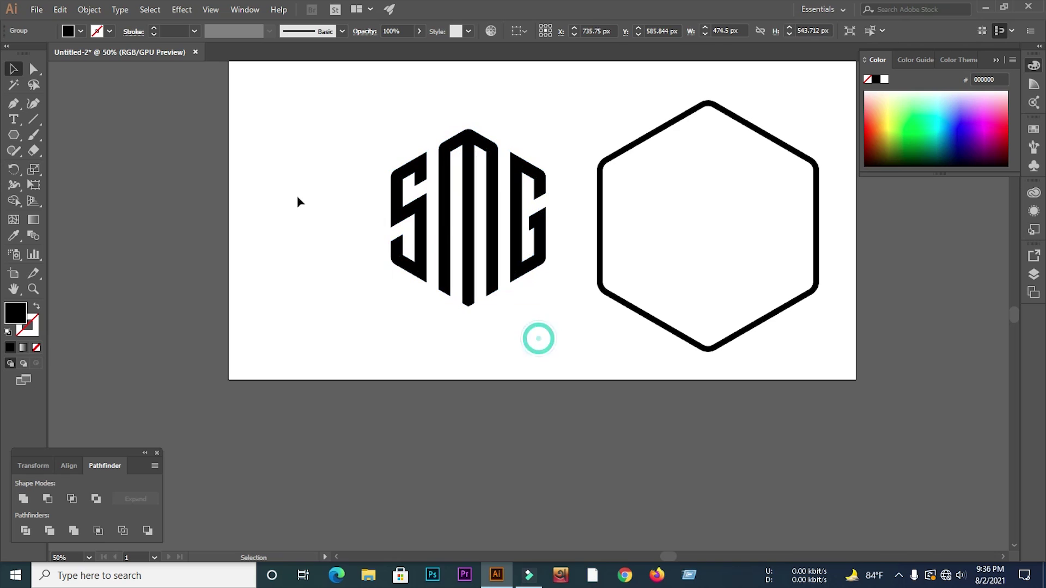
pyautogui.moveTo(296, 195); pyautogui.dragTo(487, 336)
pyautogui.click(70, 468)
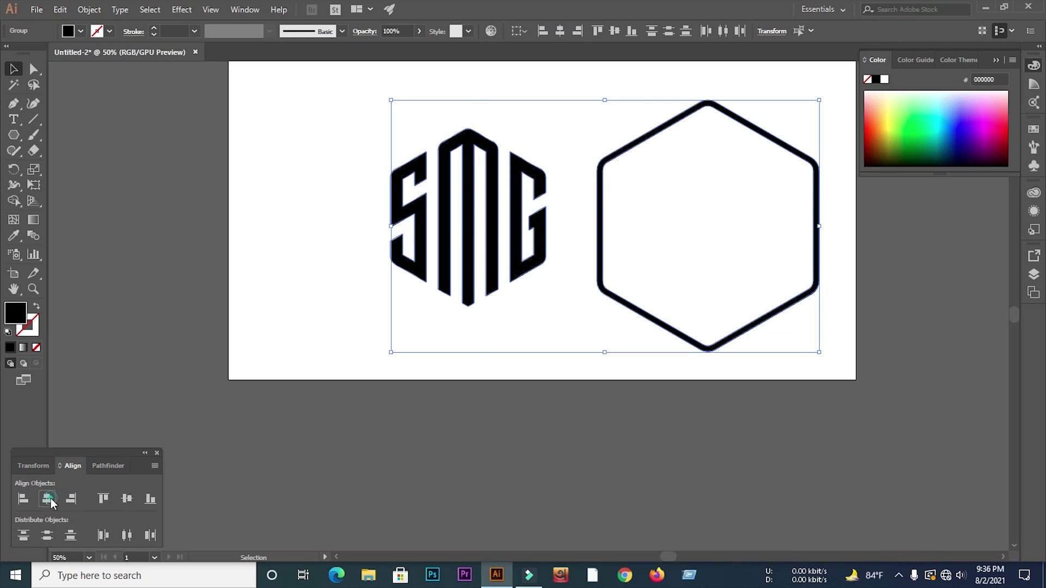
pyautogui.click(49, 499)
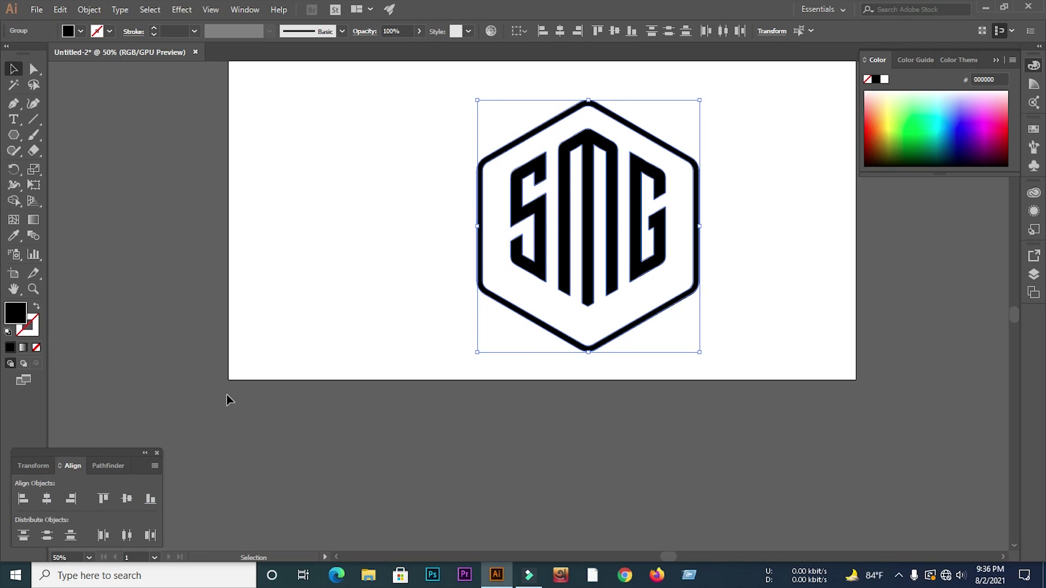
pyautogui.click(127, 500)
# Scale the SMG letters down to leave a gap inside the hexagon outline.
pyautogui.click(360, 321)
pyautogui.click(636, 123)
pyautogui.scroll(1, 649, 127)
pyautogui.moveTo(716, 87); pyautogui.dragTo(686, 119)
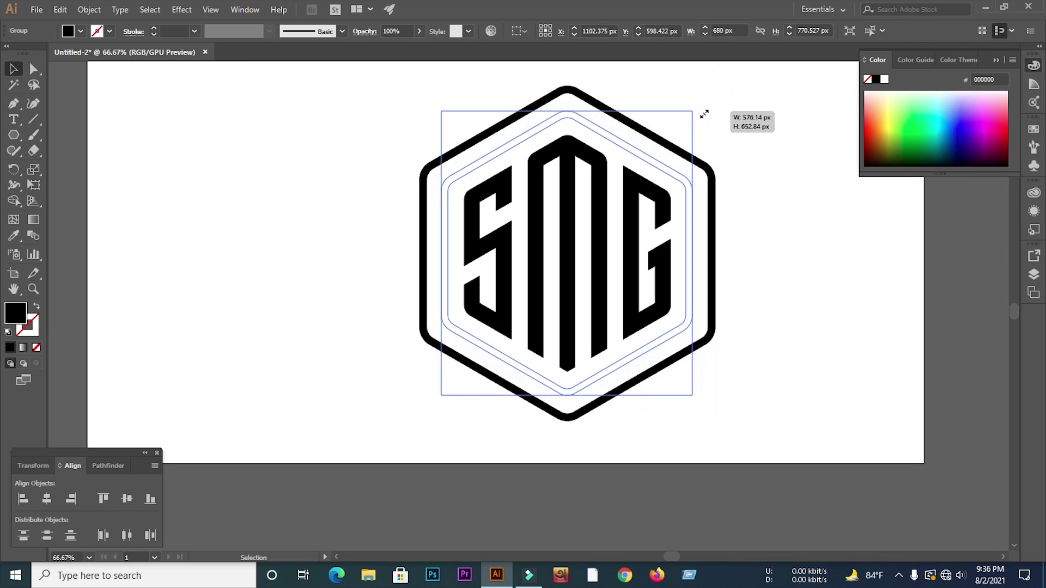
# Move the whole badge logo slightly up and left on the artboard.
pyautogui.hotkey('ctrl', '-')
pyautogui.moveTo(415, 121); pyautogui.dragTo(626, 318)
pyautogui.moveTo(566, 242); pyautogui.dragTo(542, 216)
pyautogui.click(724, 270)
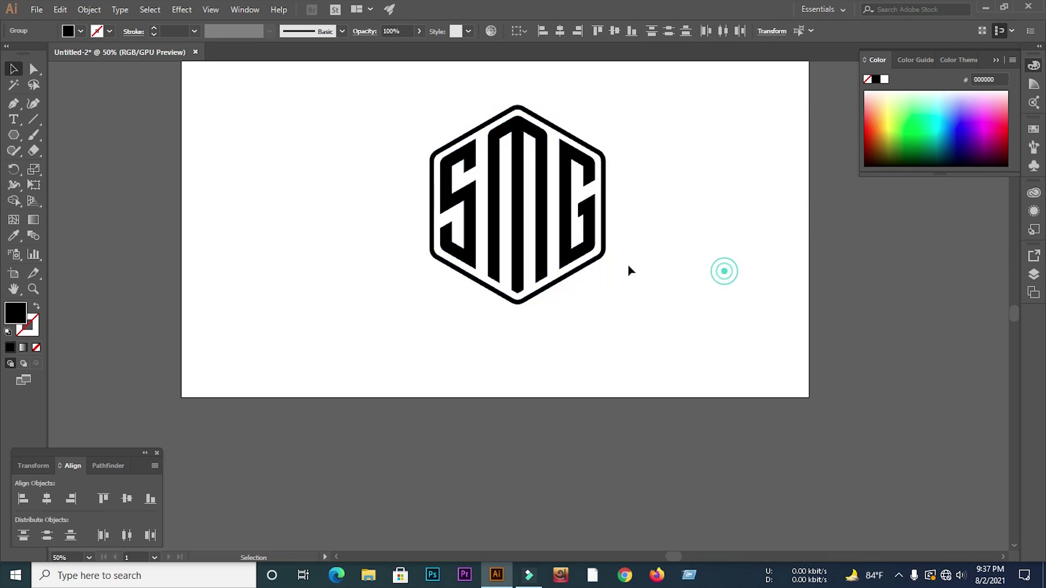
pyautogui.hotkey('ctrl', '-')
pyautogui.scroll(2, 545, 202)
# Give the SMG letters a 9 pt black stroke and expand them into filled shapes.
pyautogui.click(527, 196)
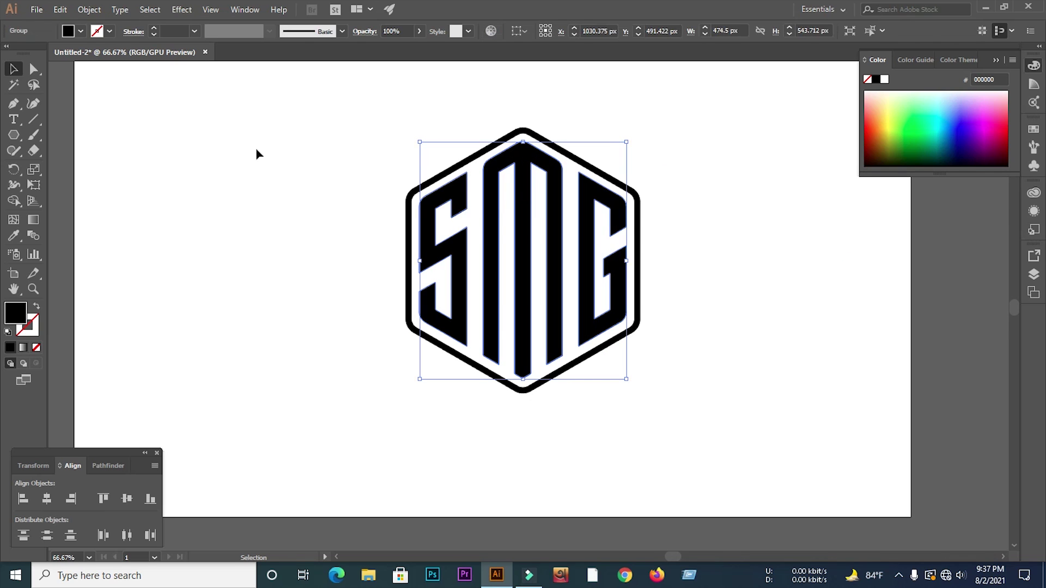
pyautogui.scroll(3, 175, 29)
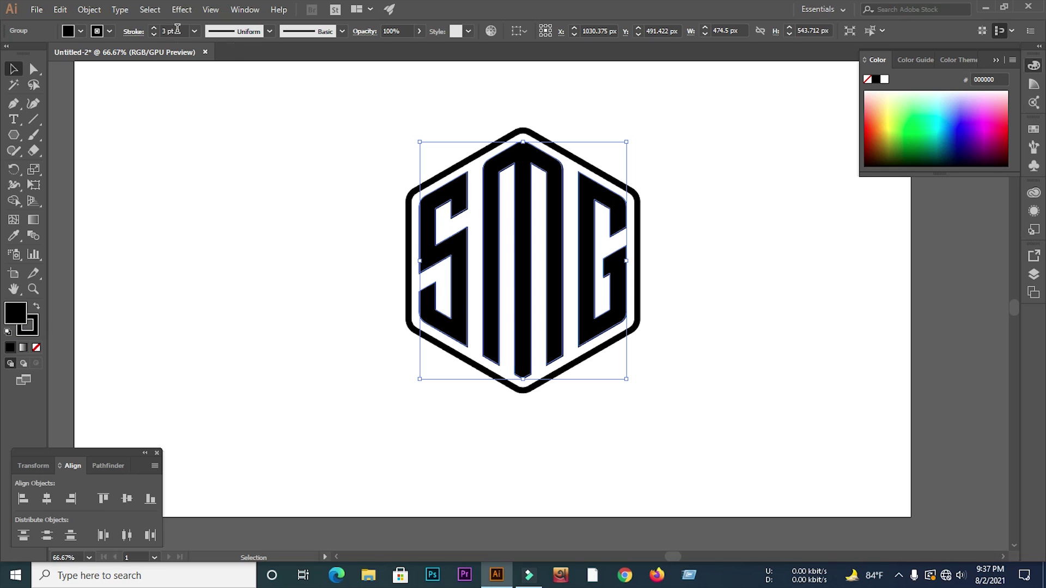
pyautogui.scroll(4, 177, 28)
pyautogui.scroll(3, 178, 28)
pyautogui.scroll(-1, 179, 28)
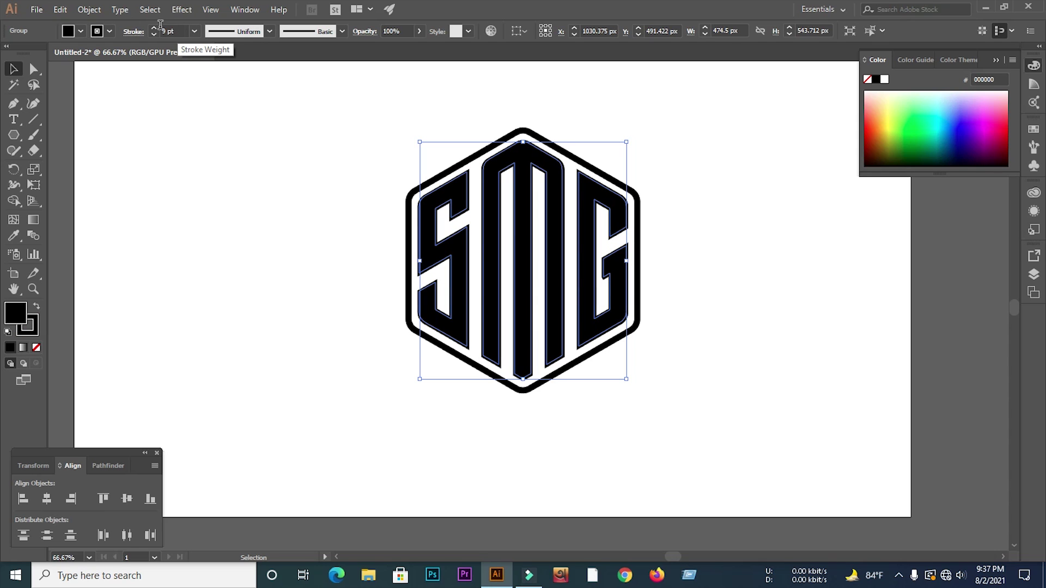
pyautogui.click(87, 10)
pyautogui.click(110, 148)
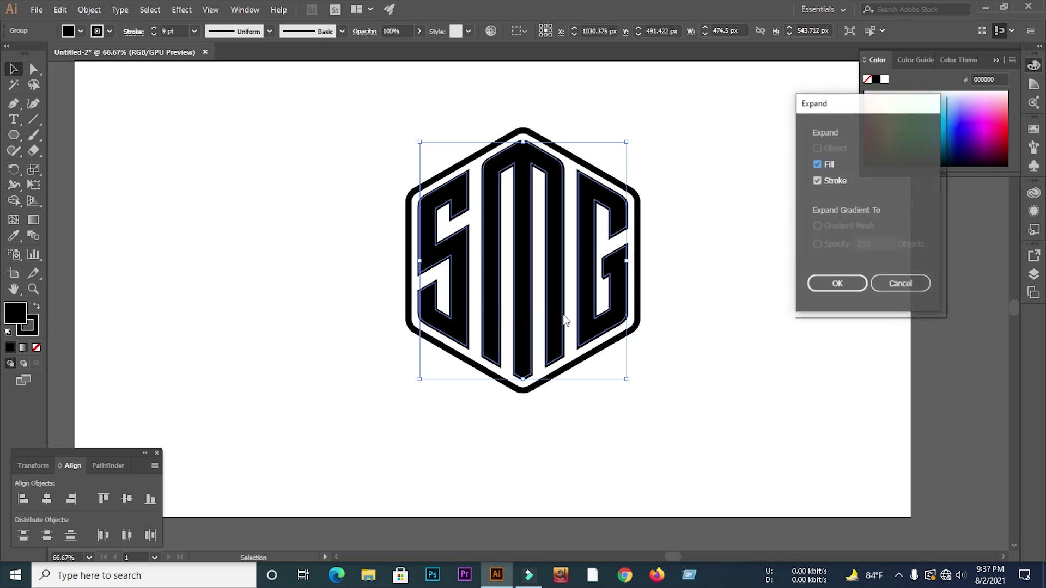
pyautogui.click(837, 284)
# Unite the letter shapes with Pathfinder and group the finished badge logo.
pyautogui.click(106, 466)
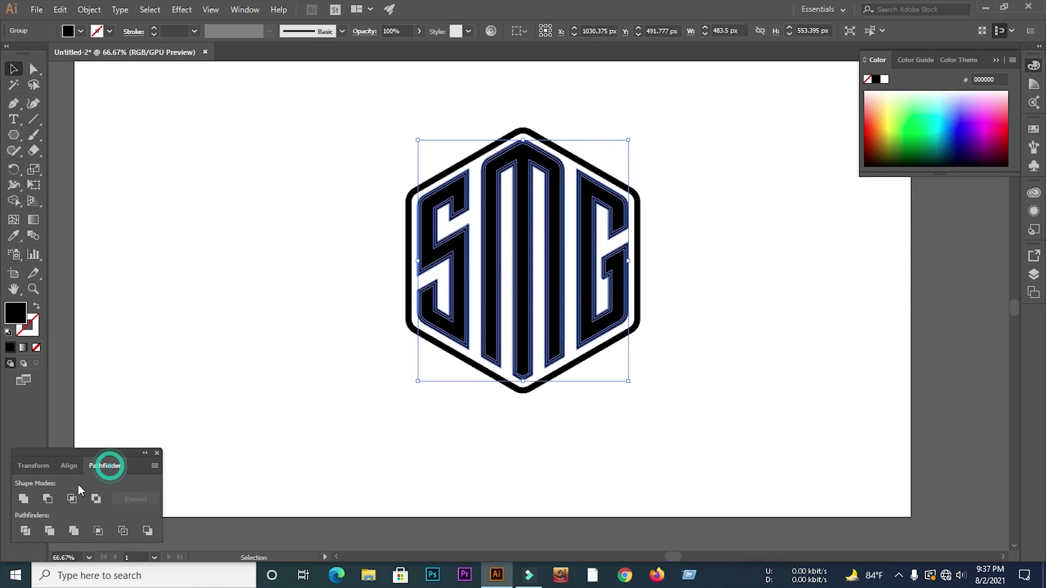
pyautogui.click(34, 498)
pyautogui.click(190, 313)
pyautogui.click(574, 345)
pyautogui.rightClick(614, 352)
pyautogui.click(614, 352)
pyautogui.click(750, 336)
pyautogui.hotkey('ctrl', '-')
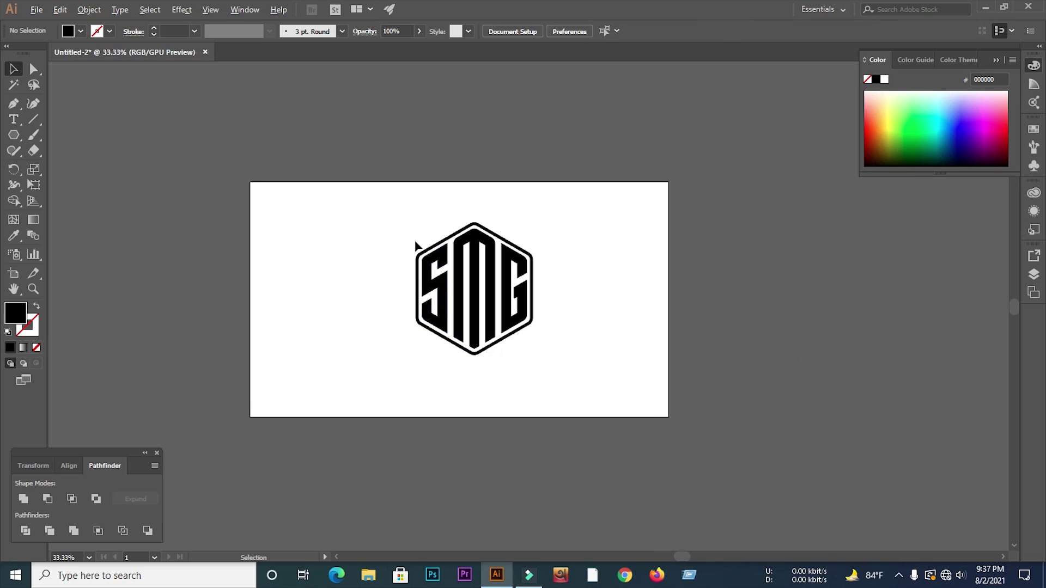
pyautogui.scroll(2, 433, 287)
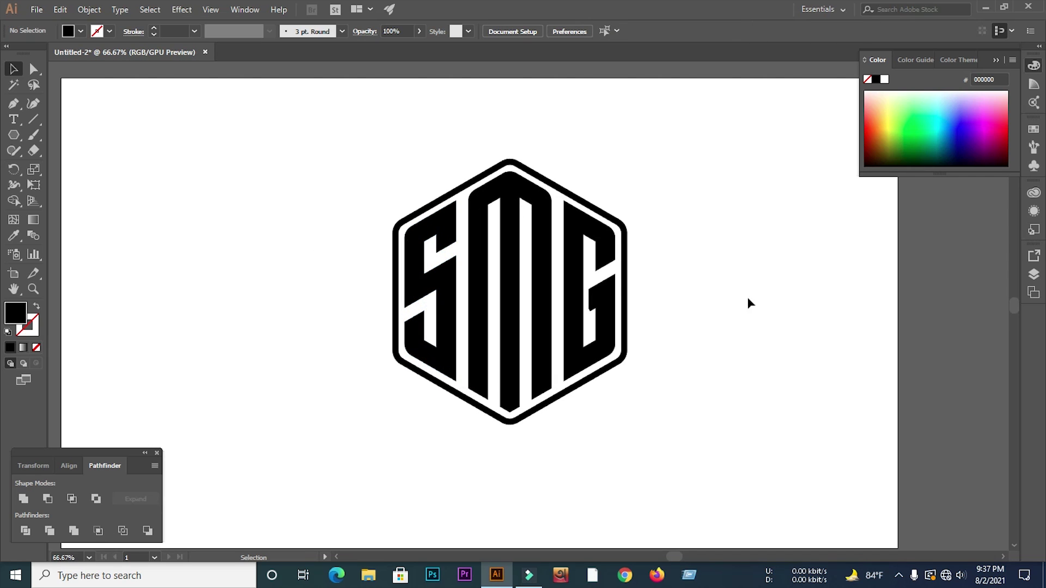